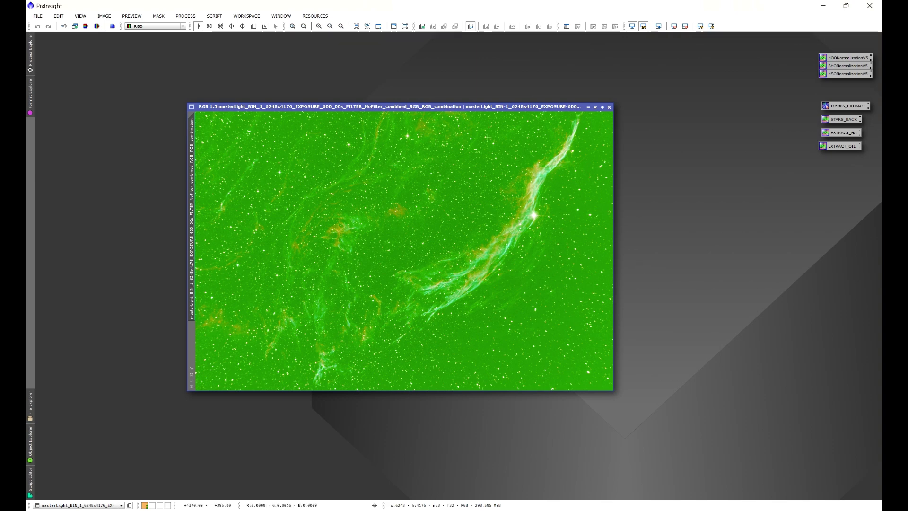
Step: Duplicate the green combined RGB master image and place the clone side by side with the original
mouse_move(396, 107)
left_mouse_down()
mouse_move(478, 115)
mouse_move(676, 89)
left_mouse_up()
left_click_drag(473, 141, 285, 157)
left_click_drag(489, 101, 254, 90)
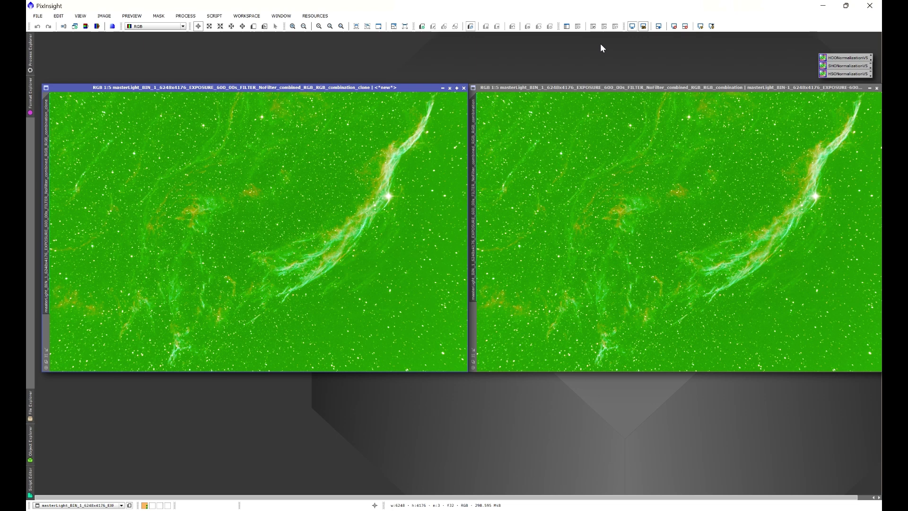
Step: Rename the original combined RGB image to SPCCEARLY
right_click(659, 201)
left_click(691, 230)
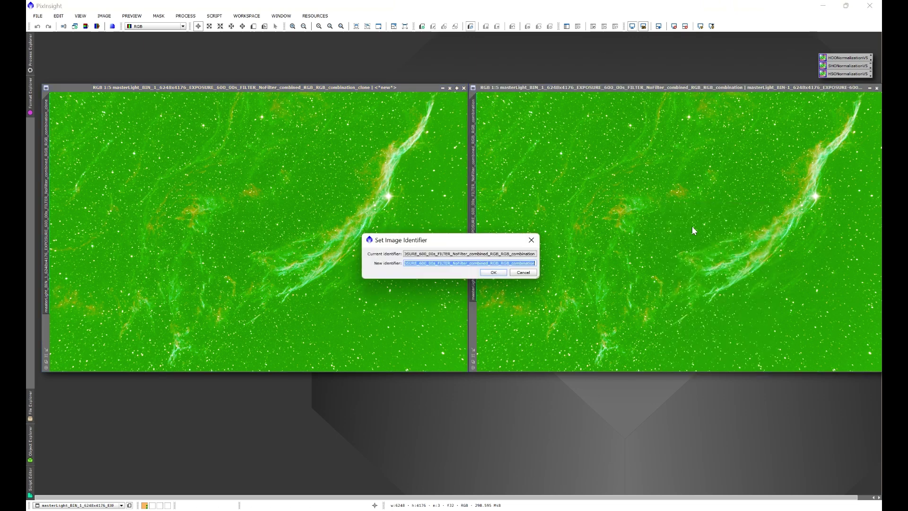
type("SPCCEARLY")
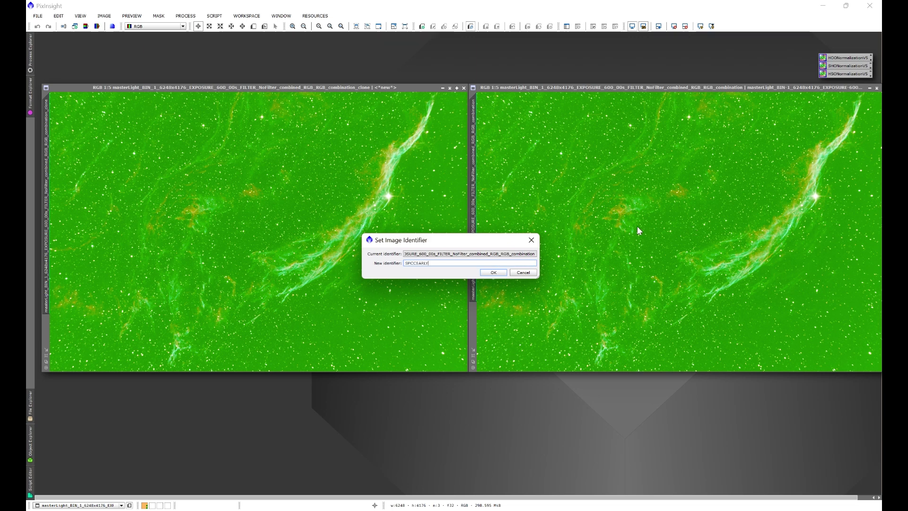
key("Return")
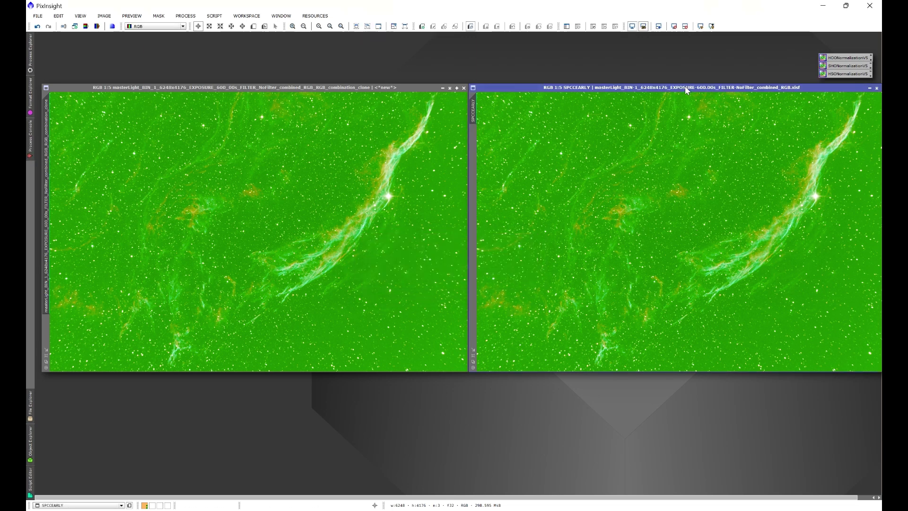
Step: Minimize the SPCCEARLY image to an icon near the saved process icons and centre the clone in the workspace
double_click(685, 86)
left_click(679, 117)
left_click_drag(509, 262, 734, 49)
left_click_drag(331, 88, 509, 119)
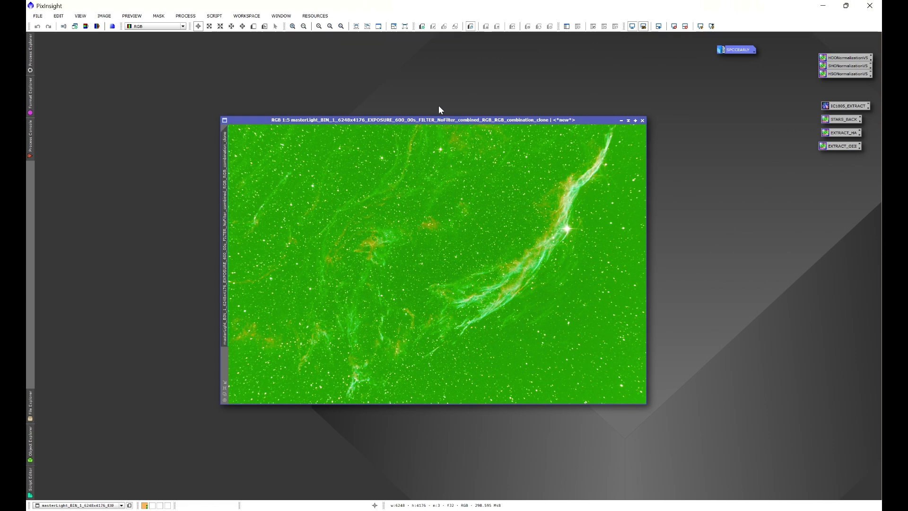
Step: Open the Astro Image Primer script, enable Star Correction and select the RGB combination clone as its image
left_click(215, 16)
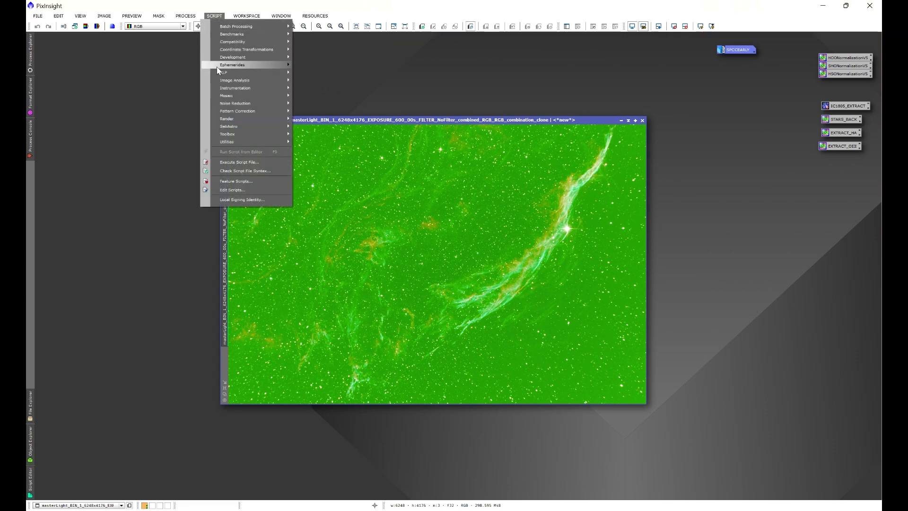
mouse_move(220, 73)
left_click(316, 74)
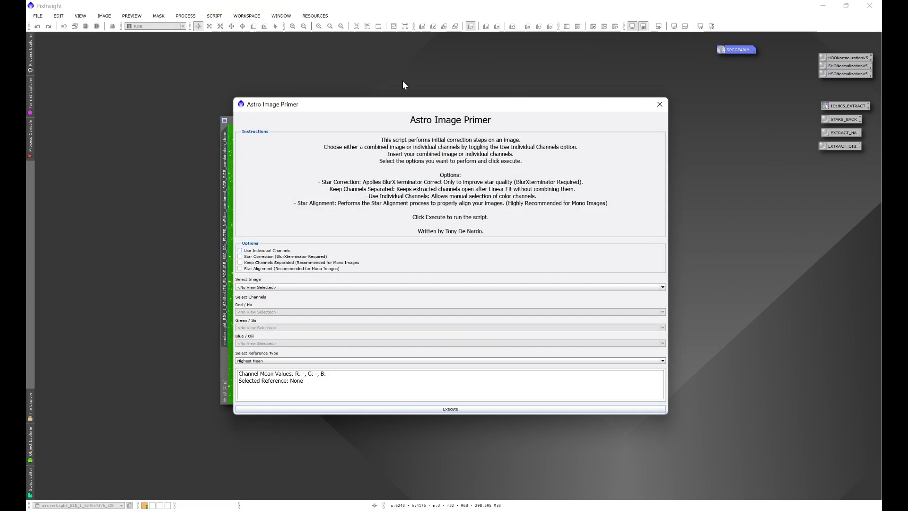
left_click_drag(445, 106, 607, 102)
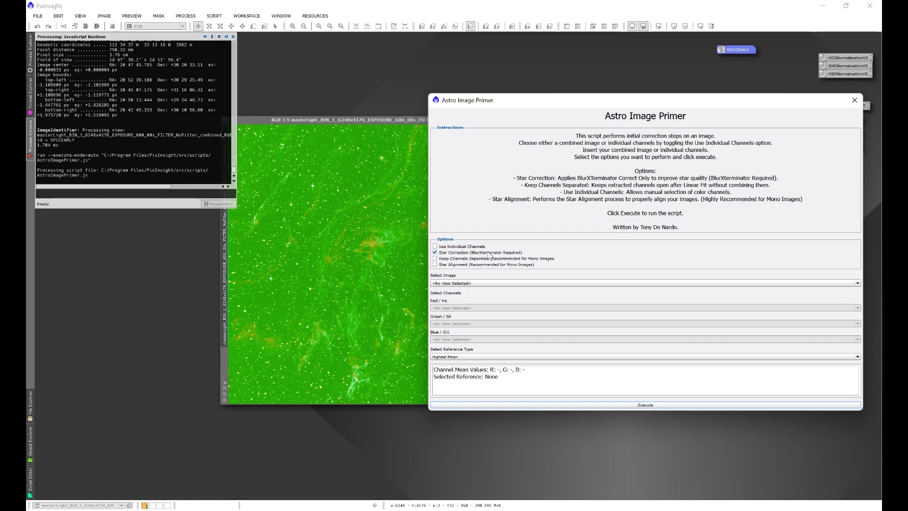
left_click(454, 283)
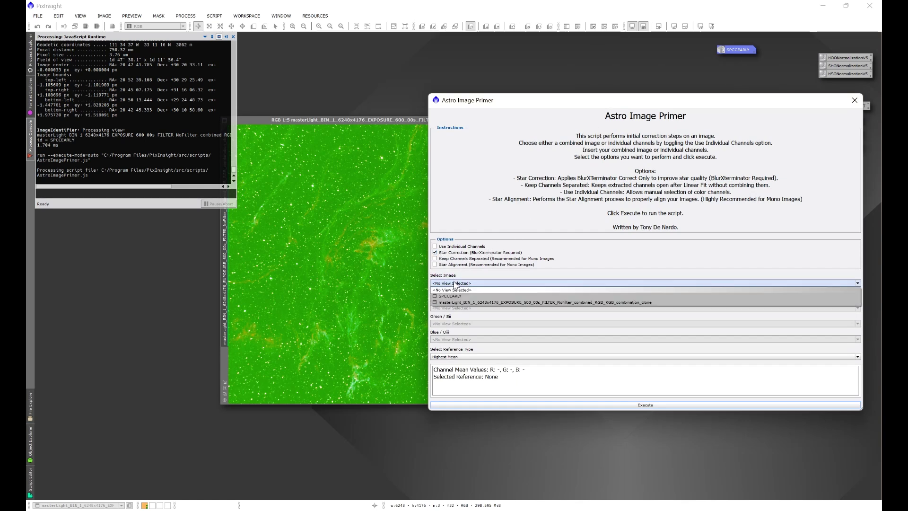
left_click(477, 302)
Step: Set the primer's reference type to Middle Mean, execute the script and close its dialog
left_click(453, 356)
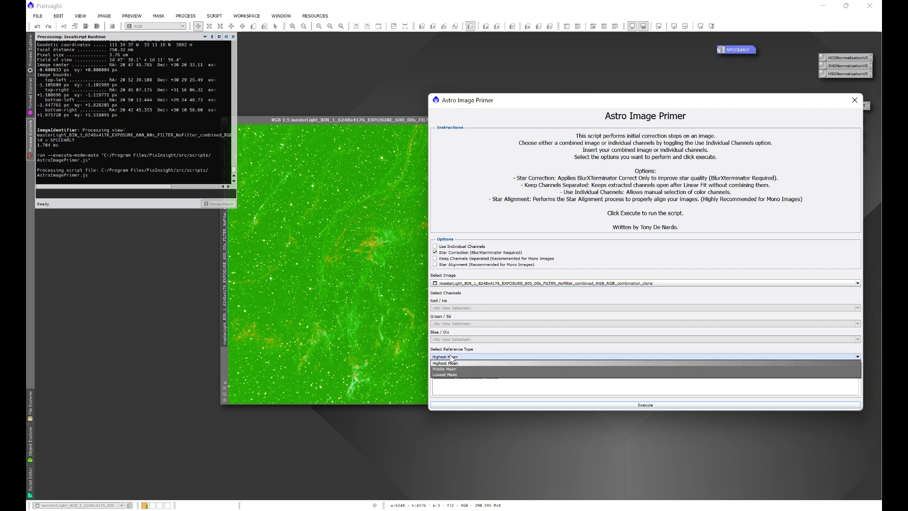
left_click(453, 369)
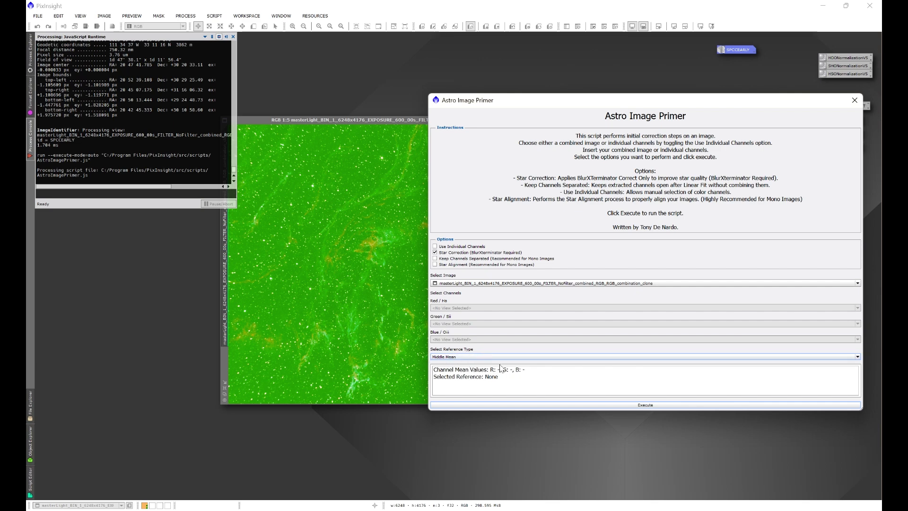
left_click(616, 404)
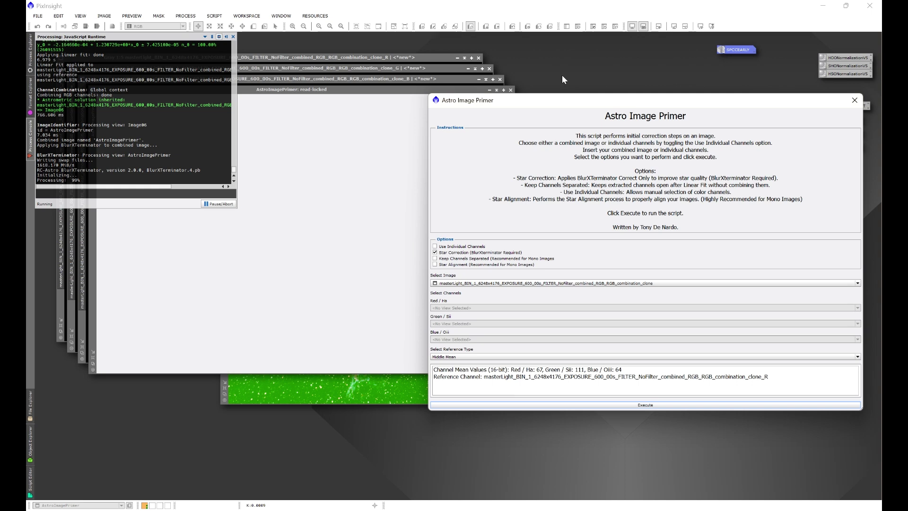
left_click(854, 101)
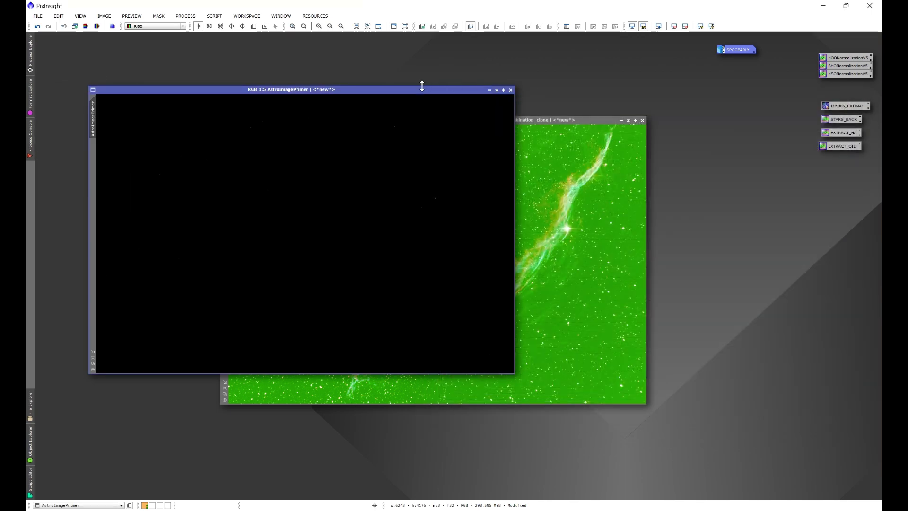
Step: Minimize the green clone and apply a screen auto-stretch to the AstroImagePrimer image
left_click_drag(419, 90, 571, 154)
left_click(582, 120)
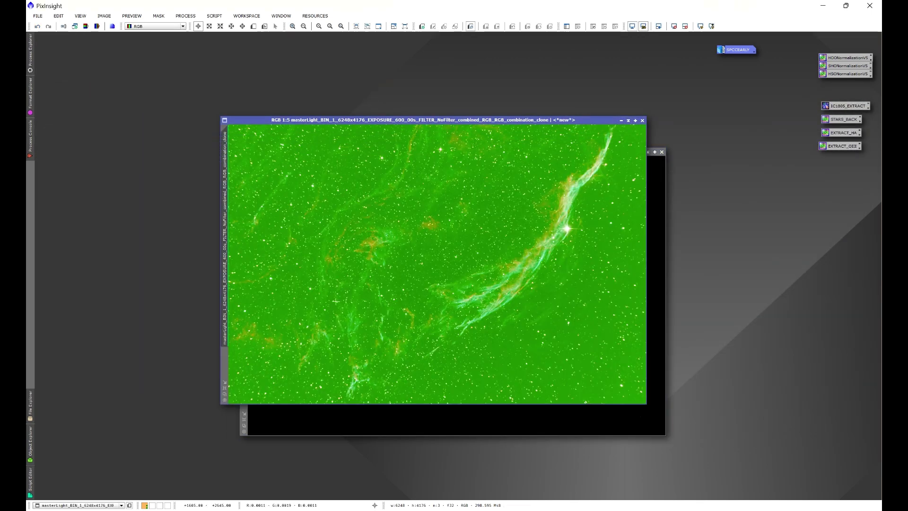
left_click(622, 121)
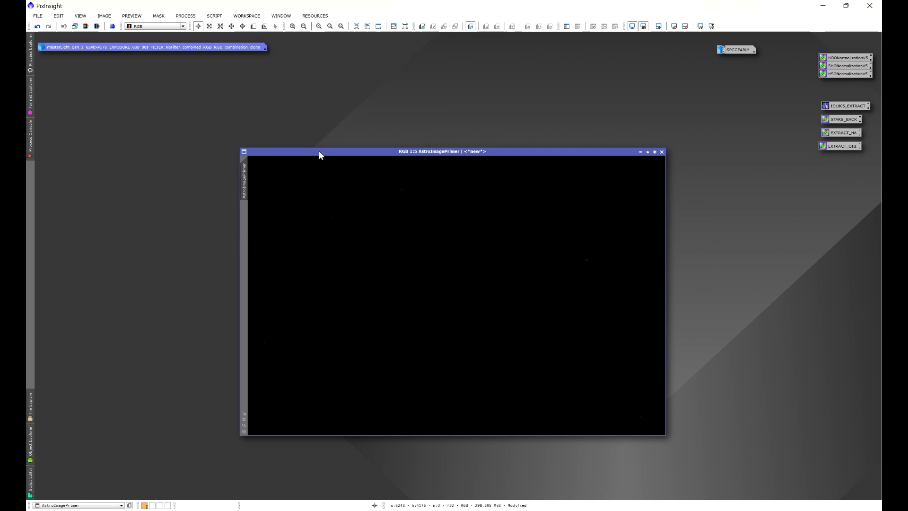
left_click_drag(319, 151, 308, 127)
key("ctrl+a")
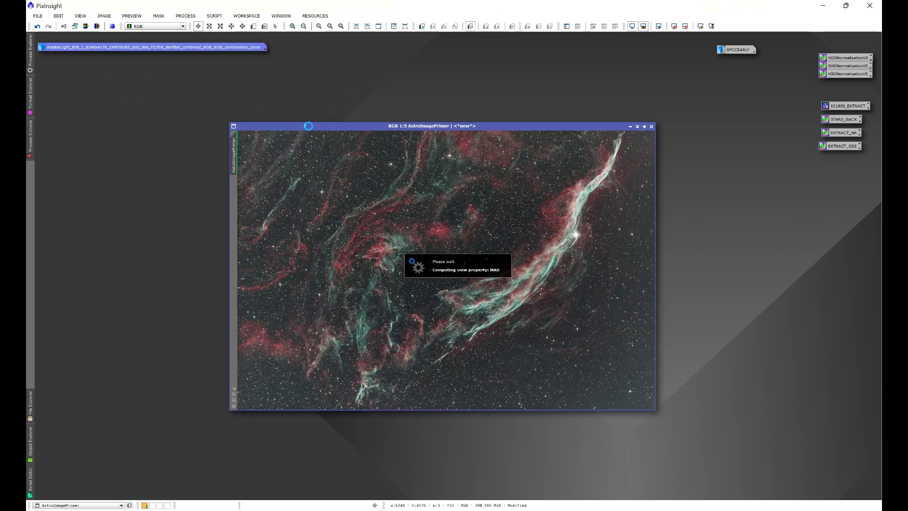
Step: Undo and redo BlurXTerminator on the AstroImagePrimer image to compare the stars before and after correction
left_click(37, 27)
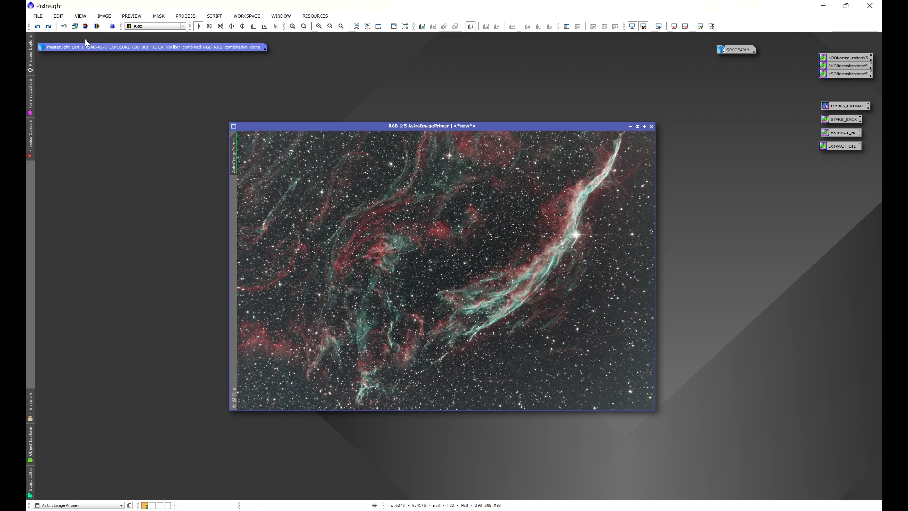
left_click(48, 27)
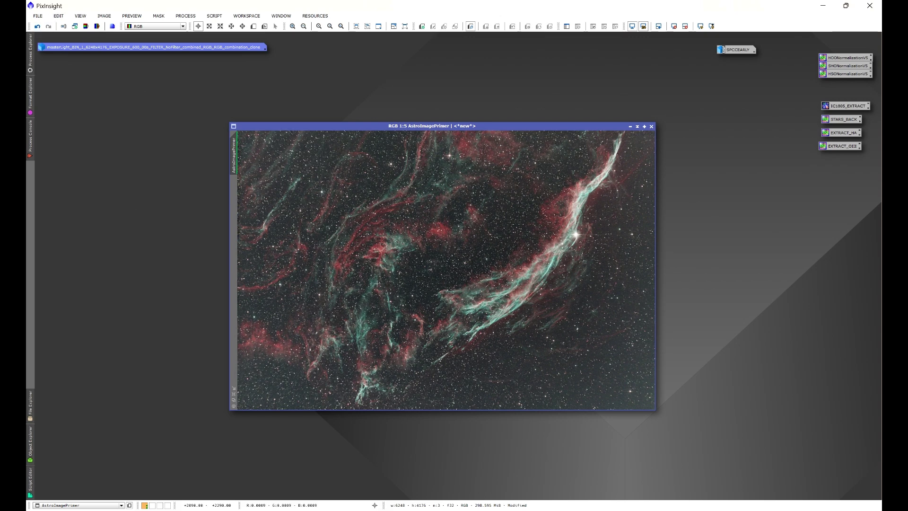
Step: Rename the AstroImagePrimer image to SPCCLATE
right_click(434, 226)
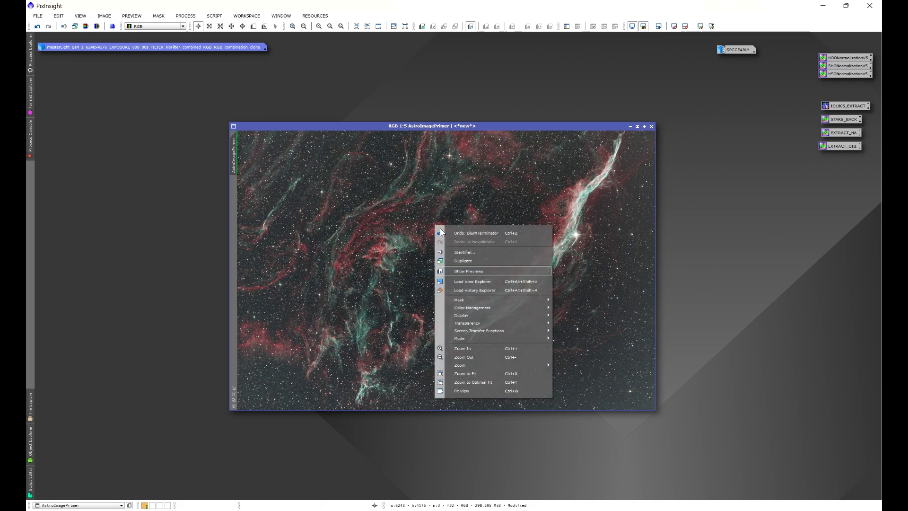
left_click(459, 255)
type("SPCCLATE")
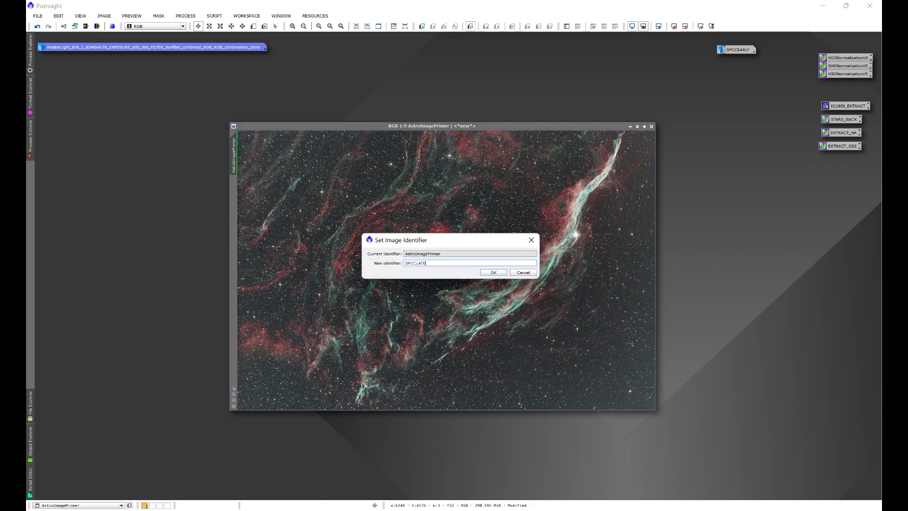
left_click(482, 273)
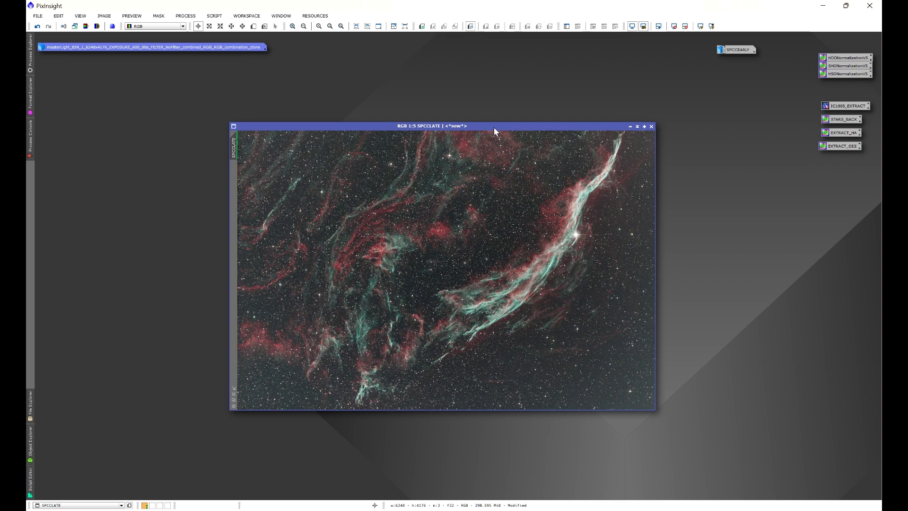
Step: Restore the SPCCEARLY image and arrange it side by side with SPCCLATE
left_click_drag(493, 126, 330, 103)
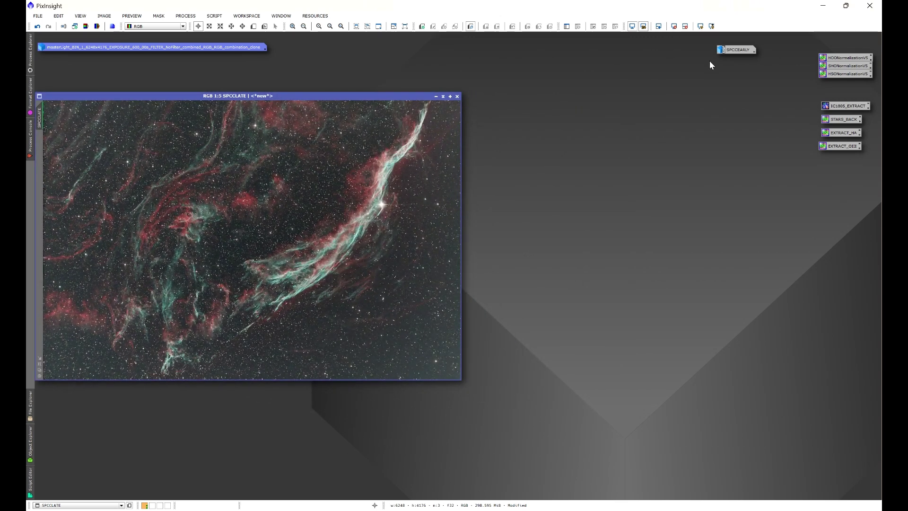
double_click(732, 50)
left_click_drag(374, 119, 558, 97)
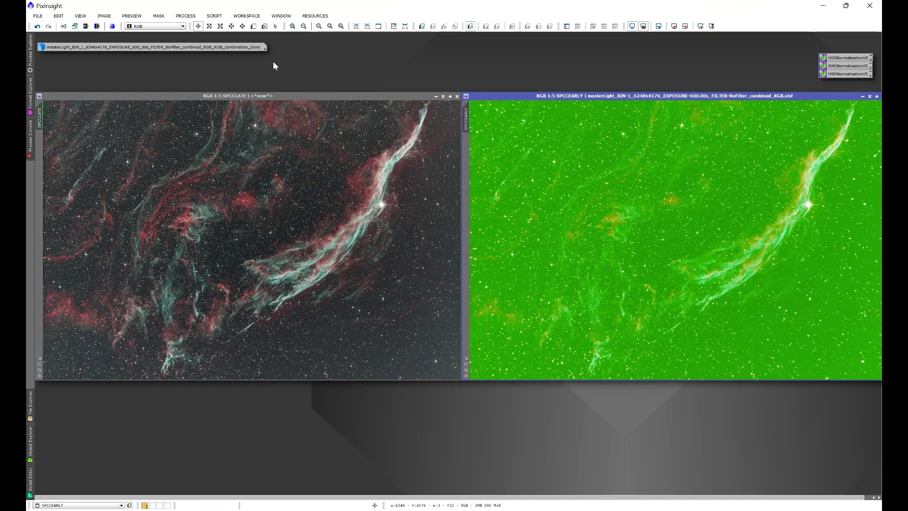
Step: Start DynamicCrop and draw a crop frame of about 6150 × 4035 px just inside the edges of SPCCLATE
left_click(185, 16)
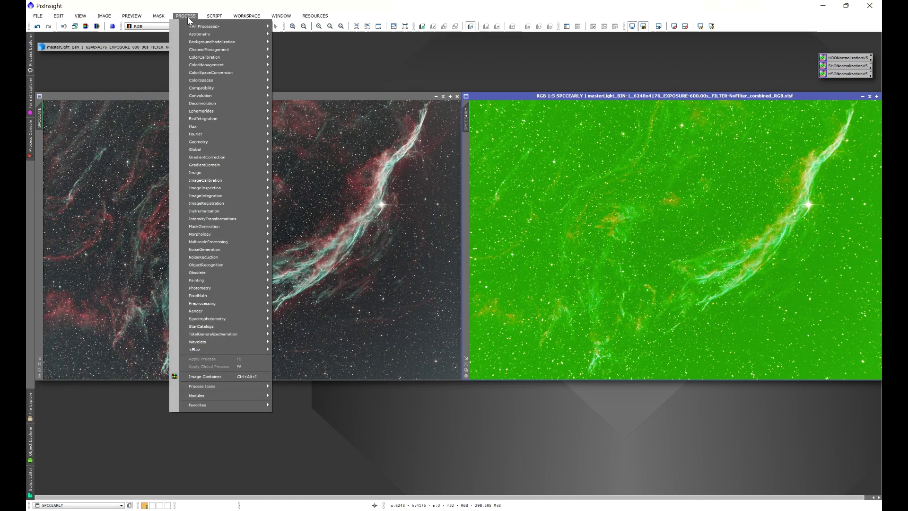
mouse_move(199, 28)
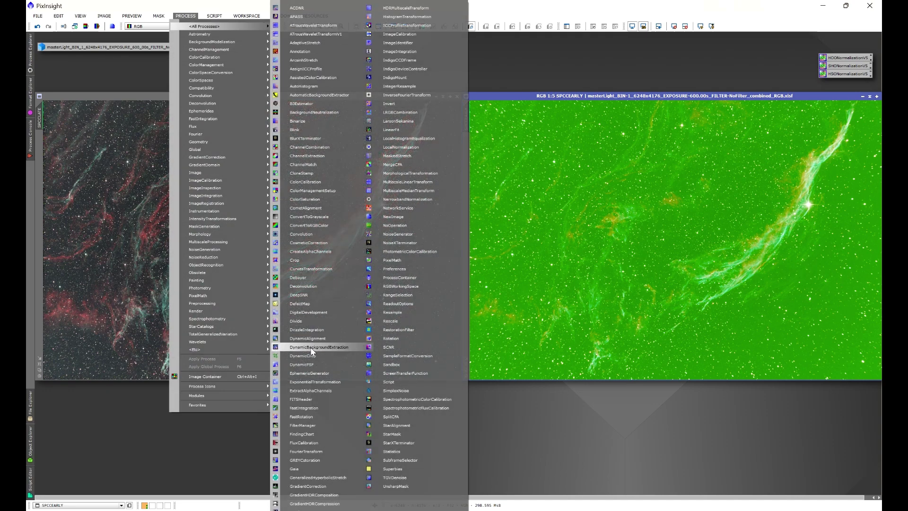
left_click(298, 357)
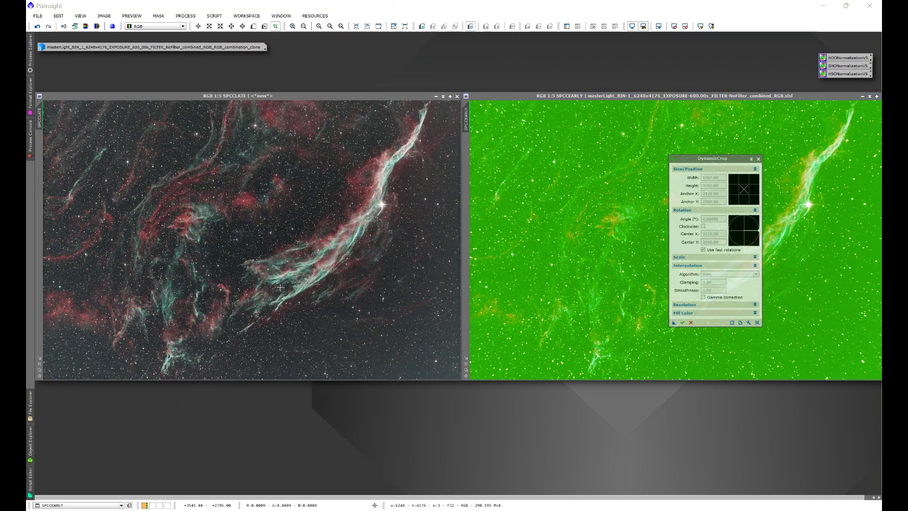
left_click(46, 104)
left_click_drag(46, 104, 458, 374)
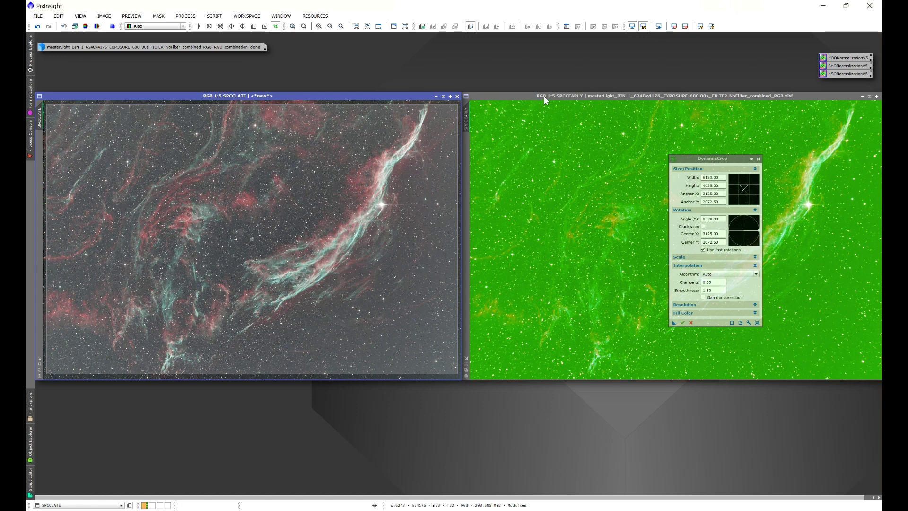
Step: Apply the same DynamicCrop settings to SPCCEARLY, accepting deletion of its astrometric solution
left_click_drag(674, 322, 708, 342)
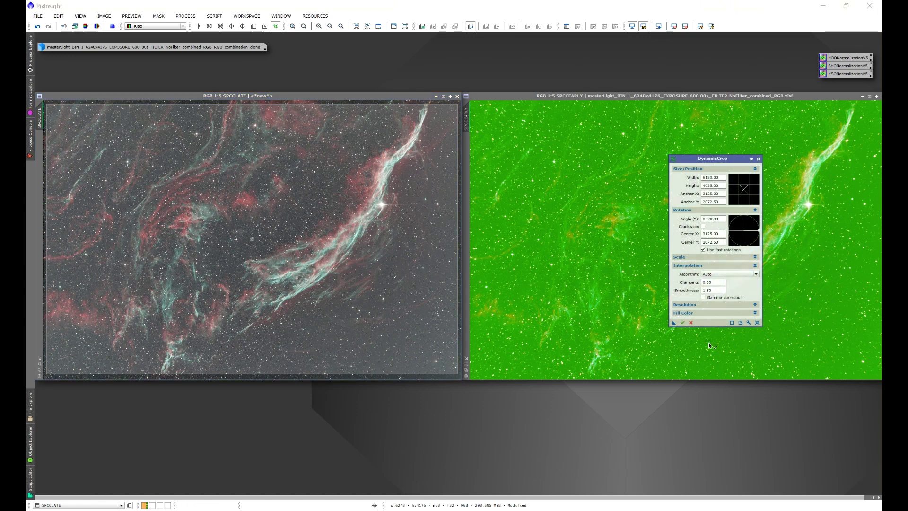
left_click_drag(589, 301, 587, 298)
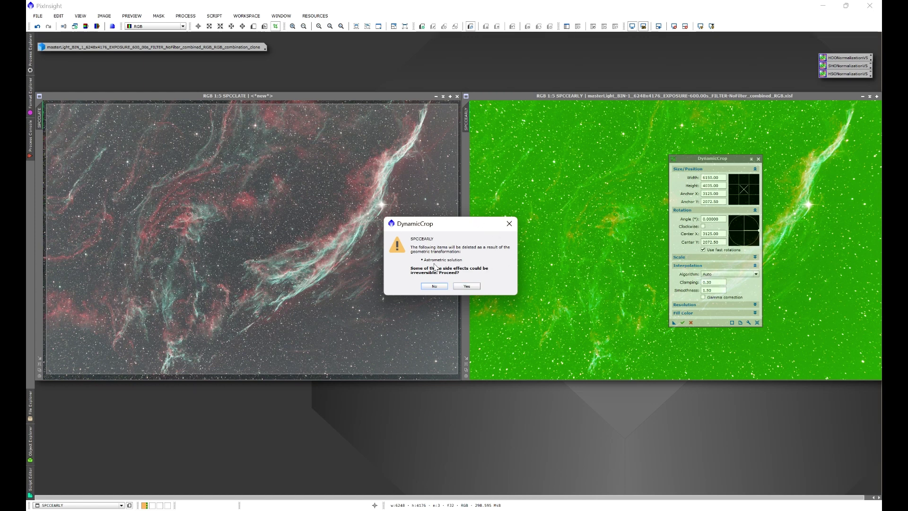
left_click(468, 286)
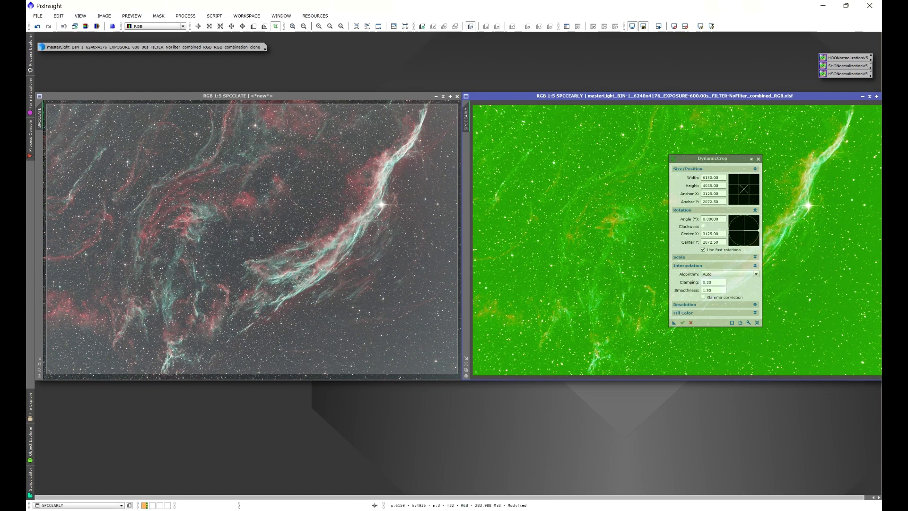
Step: Execute the crop on SPCCLATE, accepting deletion of its astrometric solution, and close DynamicCrop
left_click(370, 95)
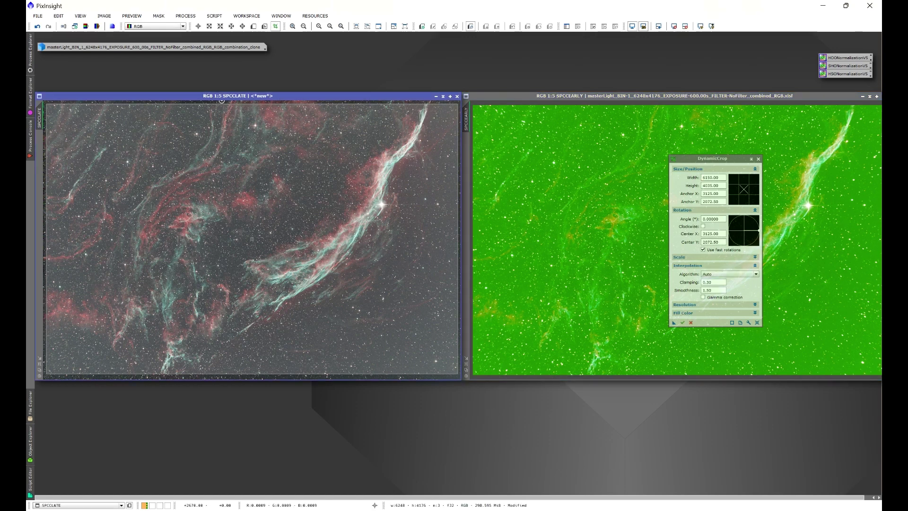
left_click(682, 321)
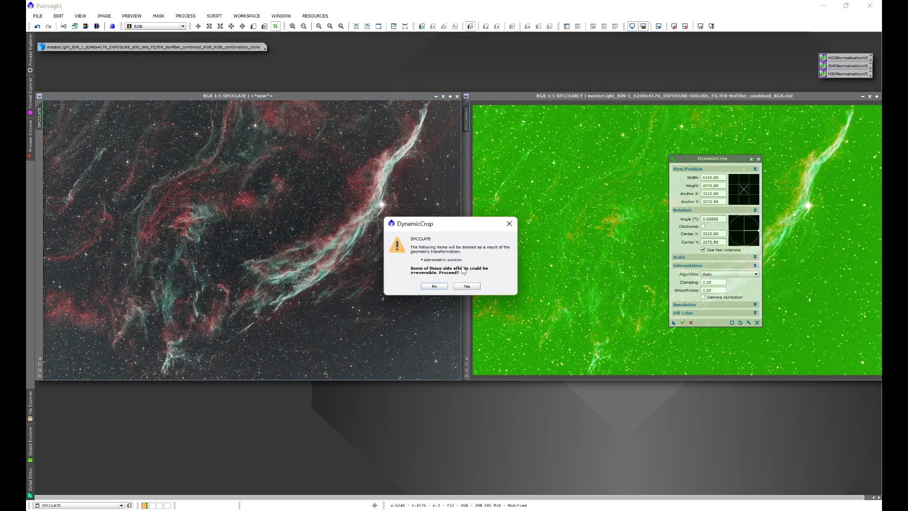
left_click(467, 287)
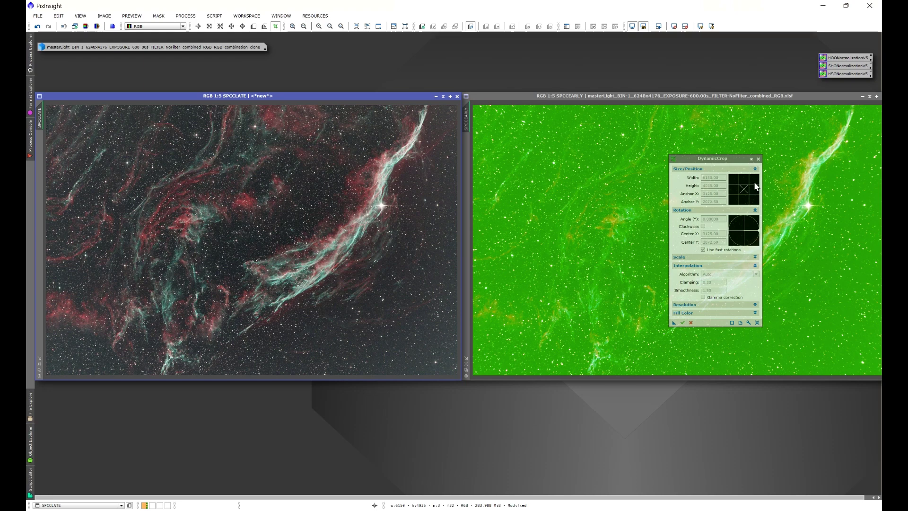
left_click(758, 159)
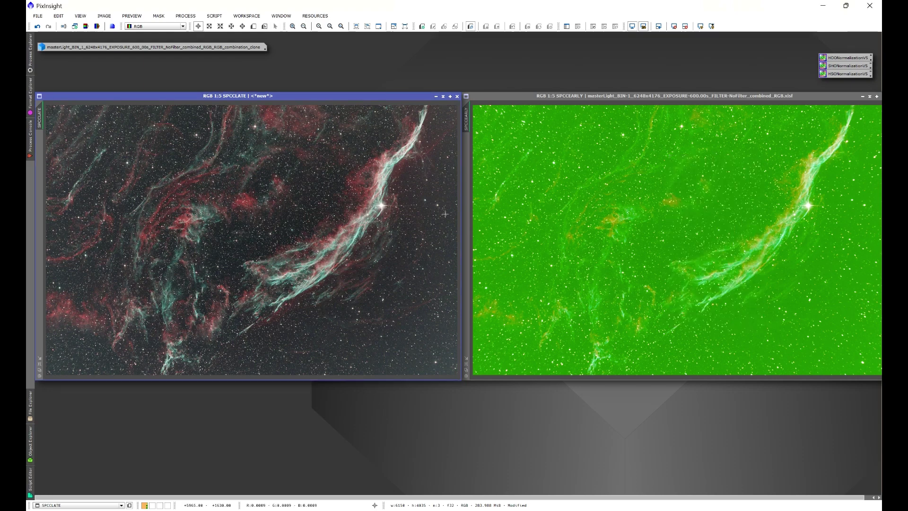
Step: Minimize the SPCCEARLY image and move the SPCCLATE image to the middle of the workspace
left_click_drag(652, 96, 530, 121)
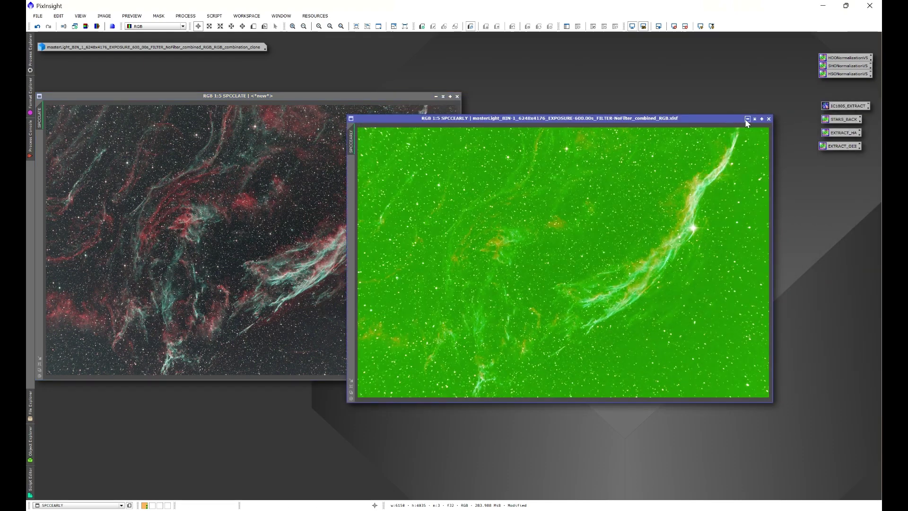
left_click(746, 119)
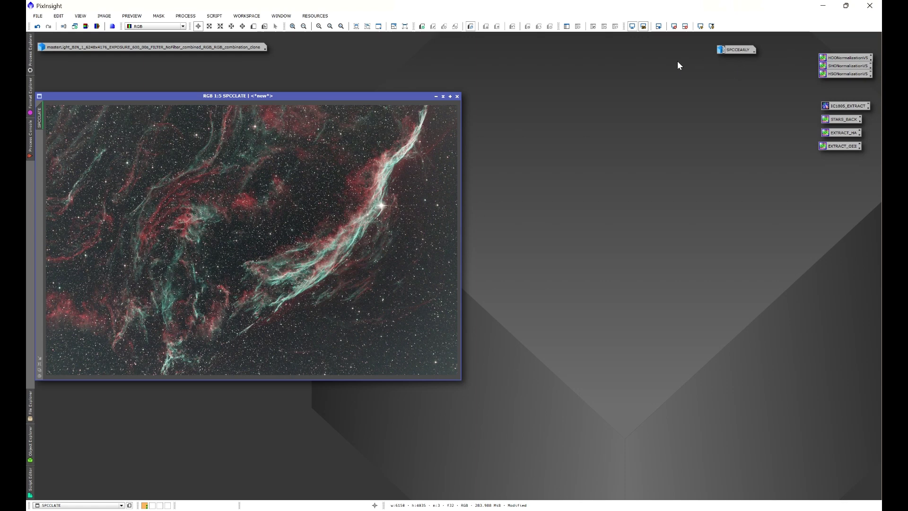
left_click_drag(341, 99, 539, 126)
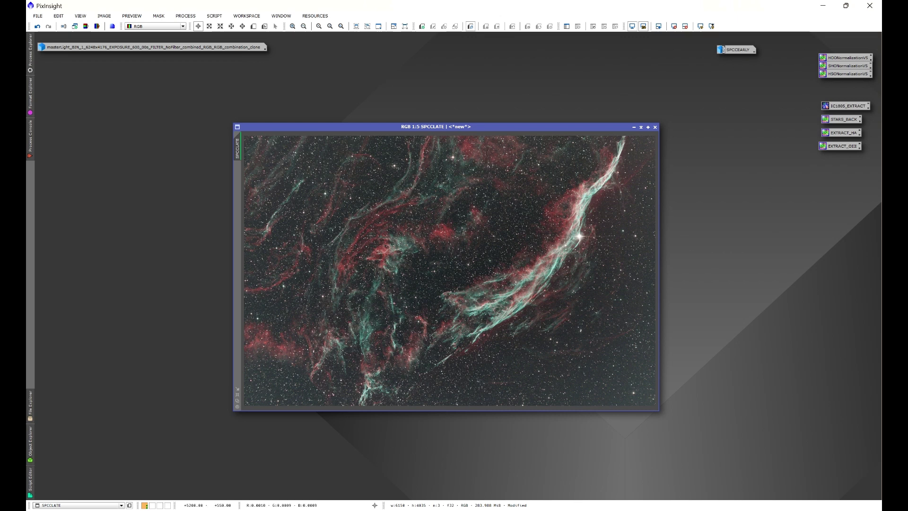
Step: Run Automatic DBE on SPCCLATE with its current settings, and discard the extracted background image and the console
left_click(214, 16)
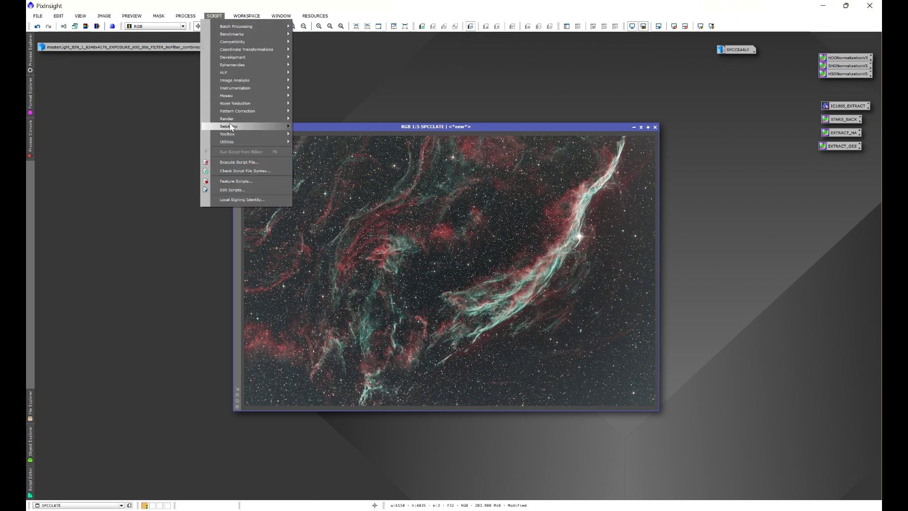
mouse_move(230, 126)
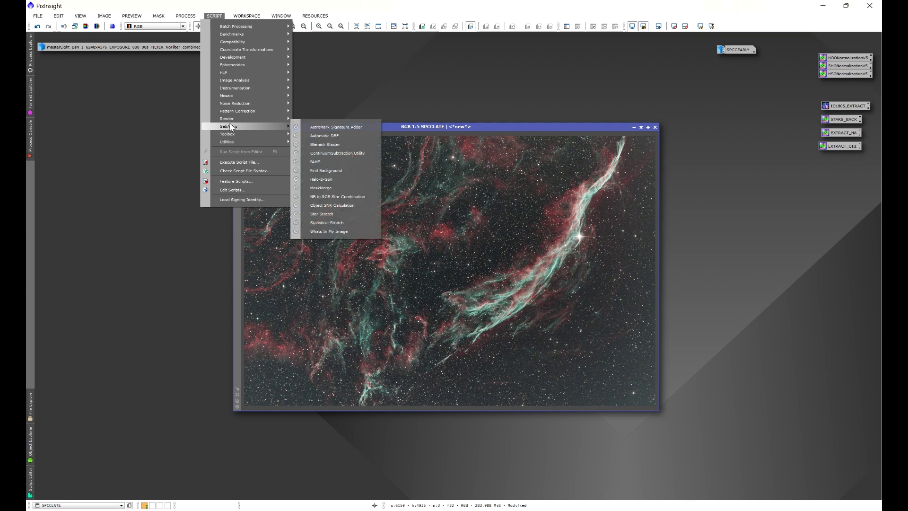
left_click(319, 135)
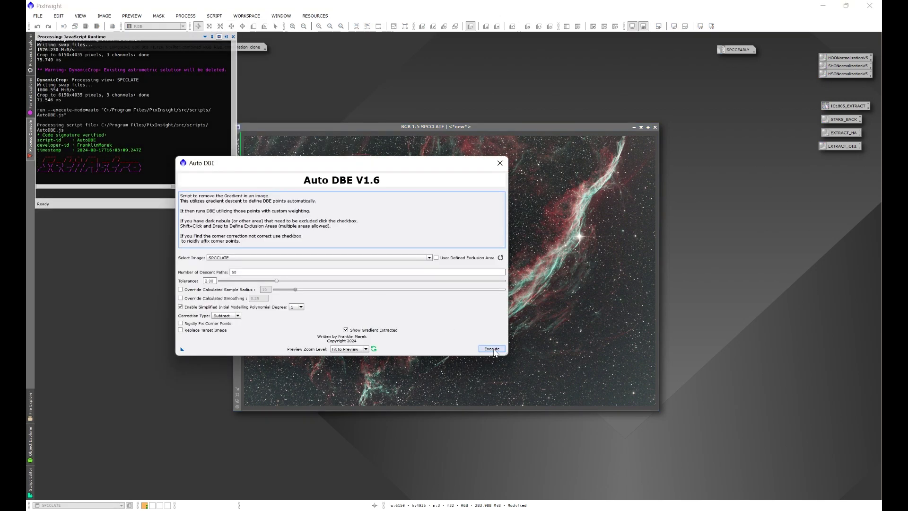
left_click(492, 349)
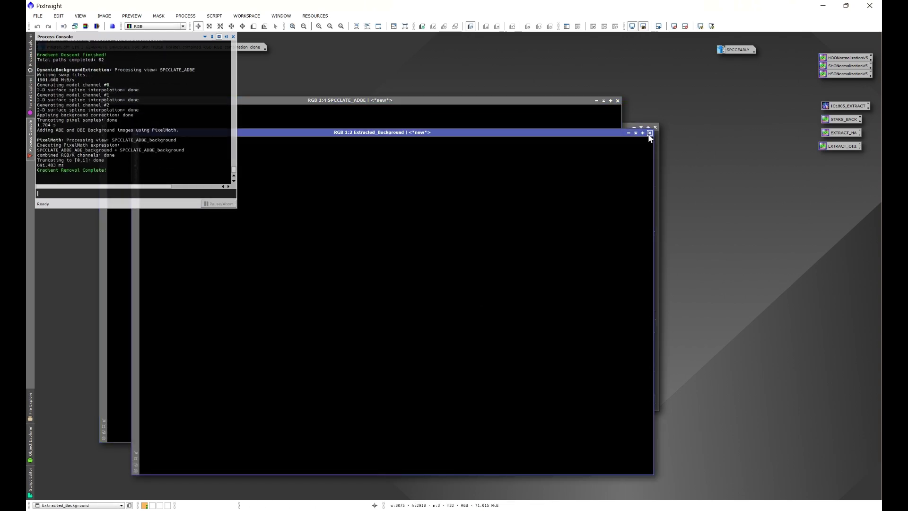
left_click(649, 133)
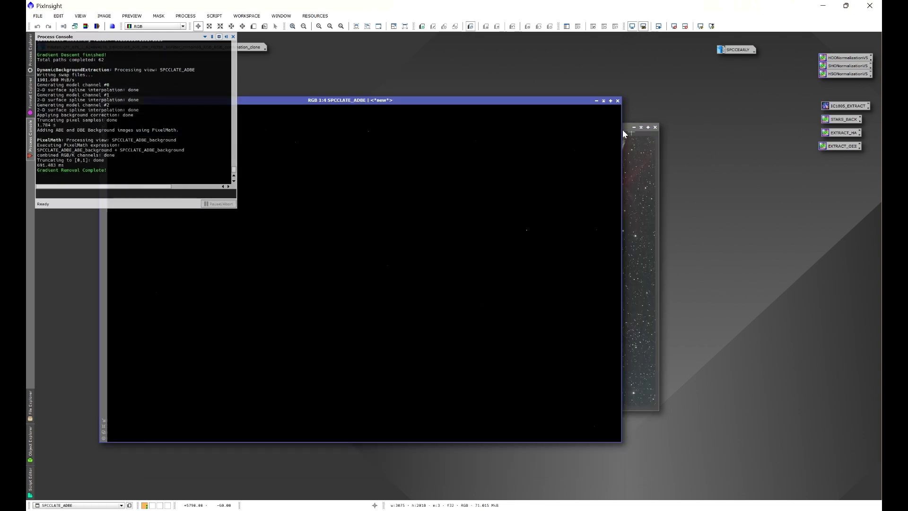
left_click(233, 37)
Step: Minimize the original SPCCLATE image, park its icon below the other minimized image, and center the gradient-corrected SPCCLATE_ADBE image
left_click_drag(342, 101, 410, 117)
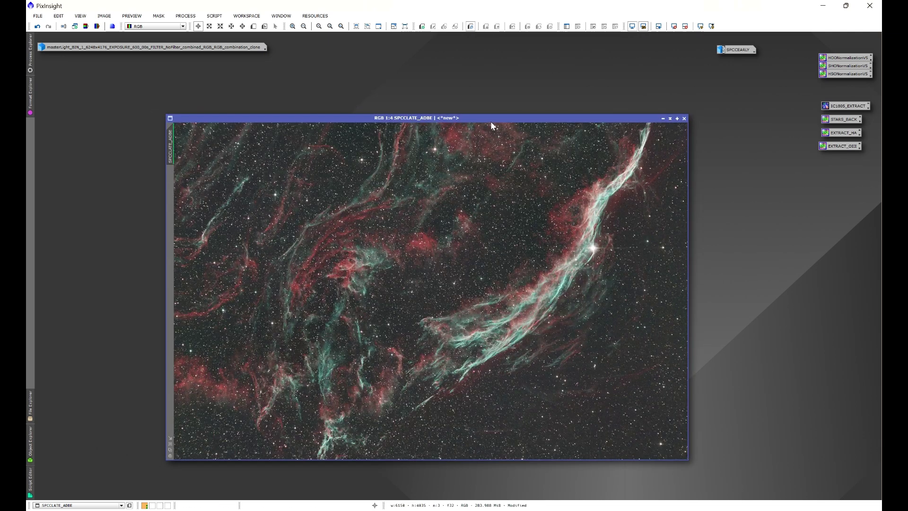
left_click_drag(490, 118, 495, 197)
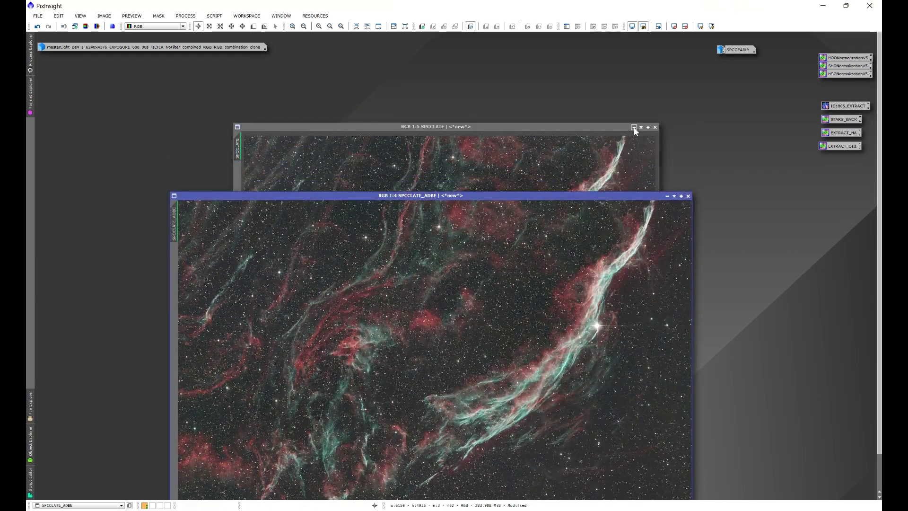
left_click(634, 126)
left_click_drag(461, 271, 56, 59)
left_click_drag(364, 194, 362, 106)
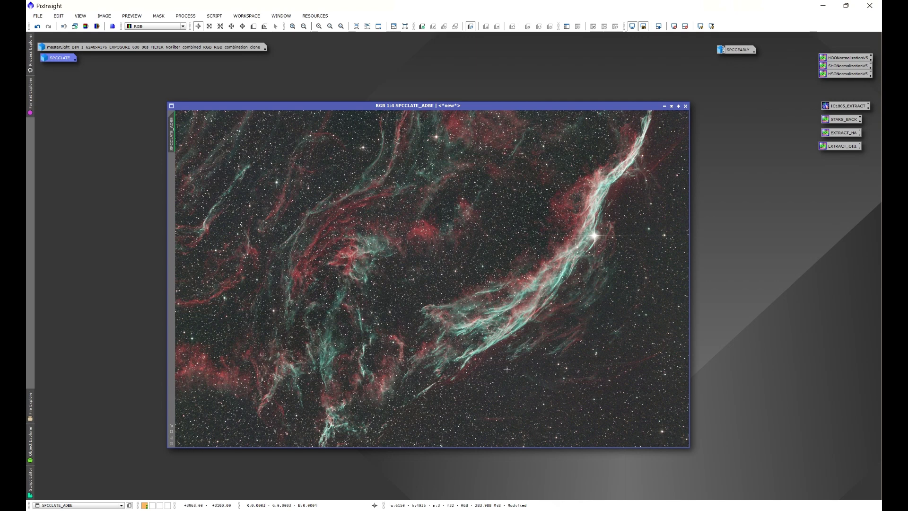
Step: Start the ImageSolver script on SPCCLATE_ADBE and search online for the coordinates of NGC6960
left_click(214, 16)
mouse_move(234, 81)
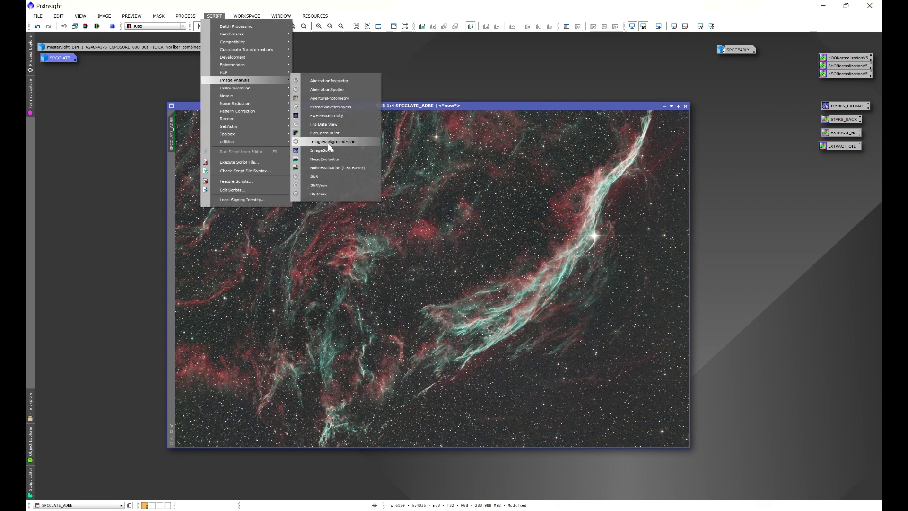
left_click(328, 149)
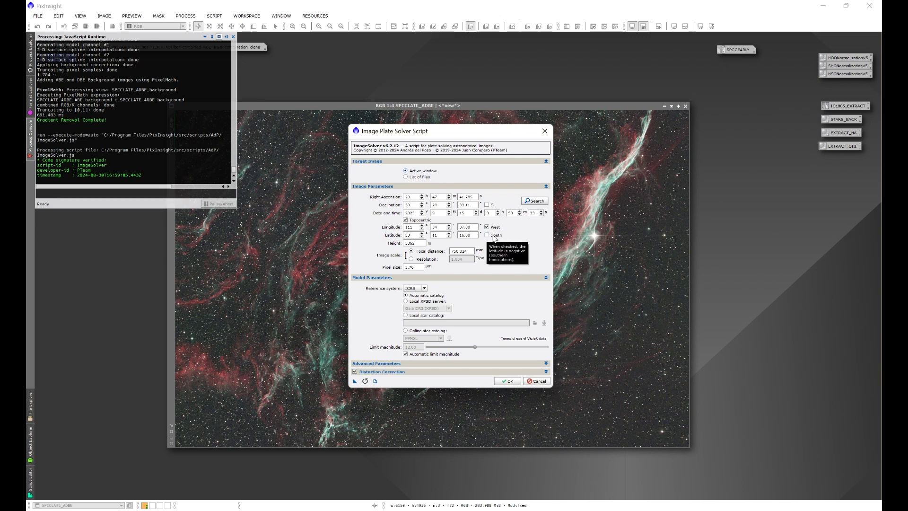
left_click(535, 201)
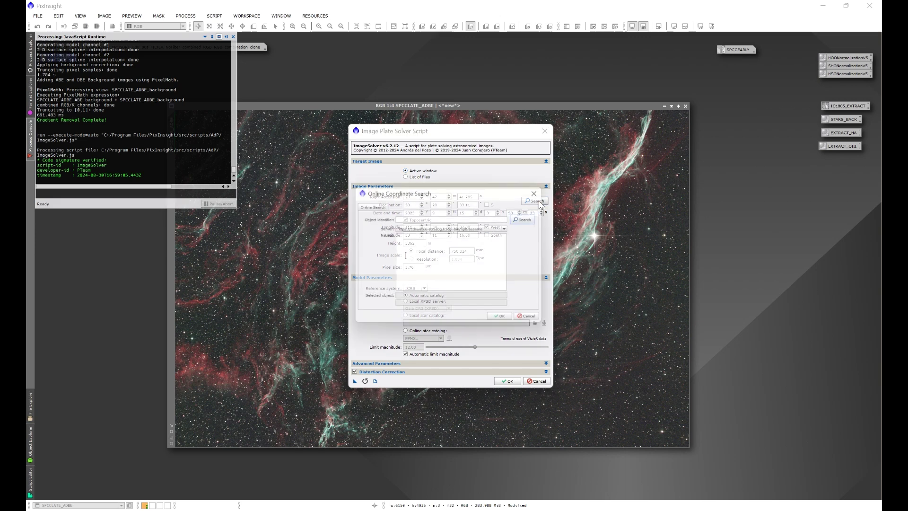
left_click(453, 218)
type("NGC6960")
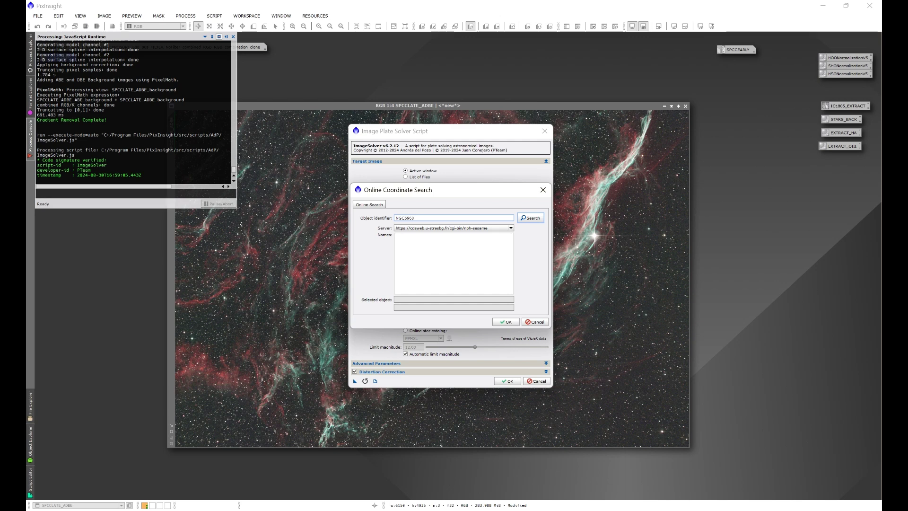
left_click(530, 219)
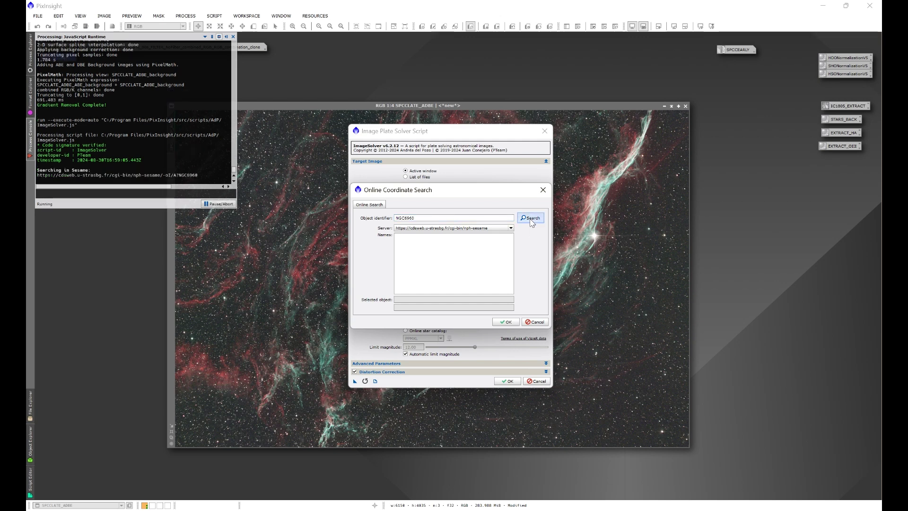
Step: Use the NGC 6960 search result as the image coordinates and plate solve SPCCLATE_ADBE
left_click(400, 242)
left_click(425, 247)
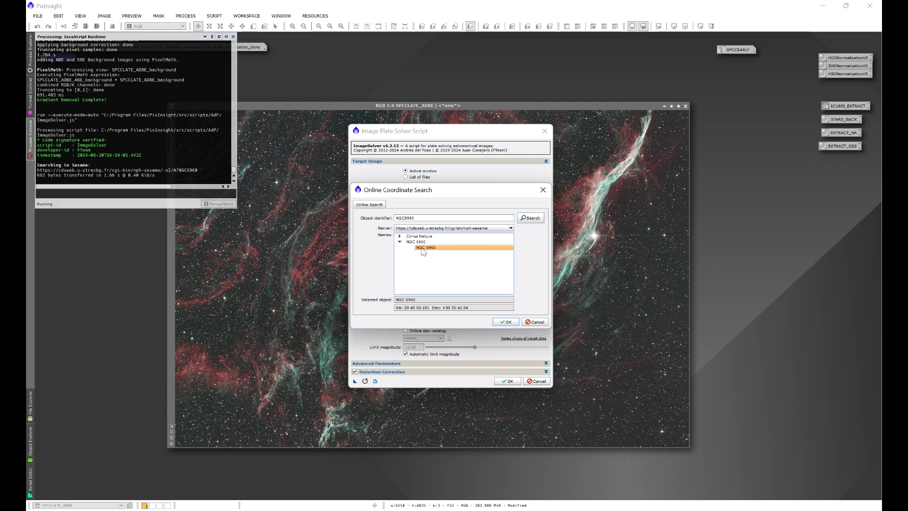
left_click(504, 322)
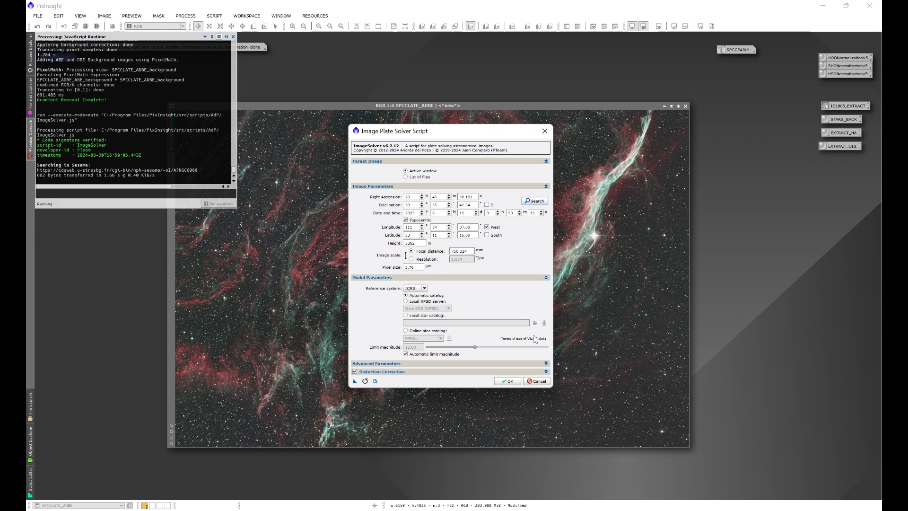
left_click(510, 380)
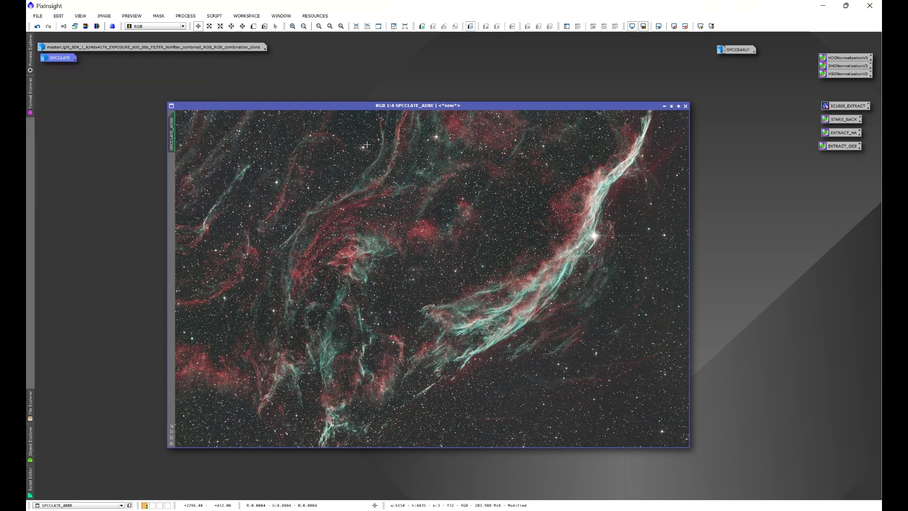
Step: Run Find Background on the full SPCCLATE_ADBE image to generate a preview named Background, and close the script
left_click(215, 16)
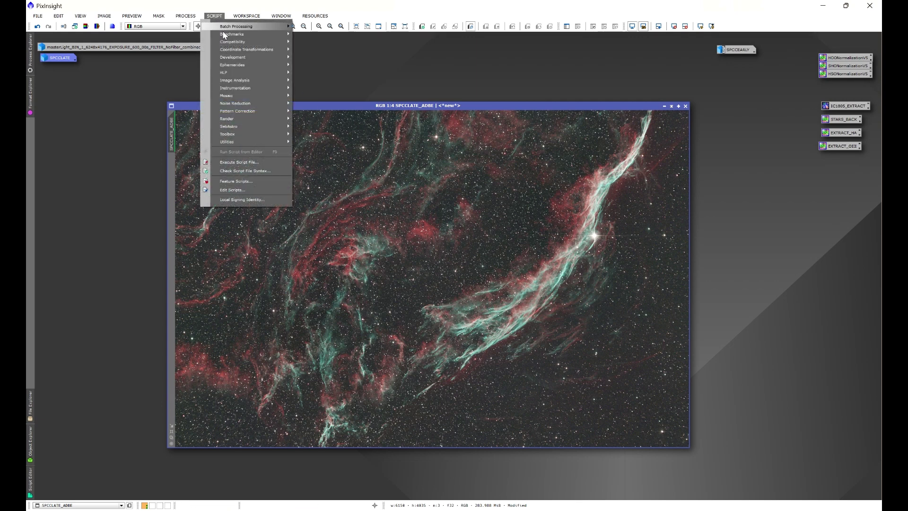
mouse_move(237, 128)
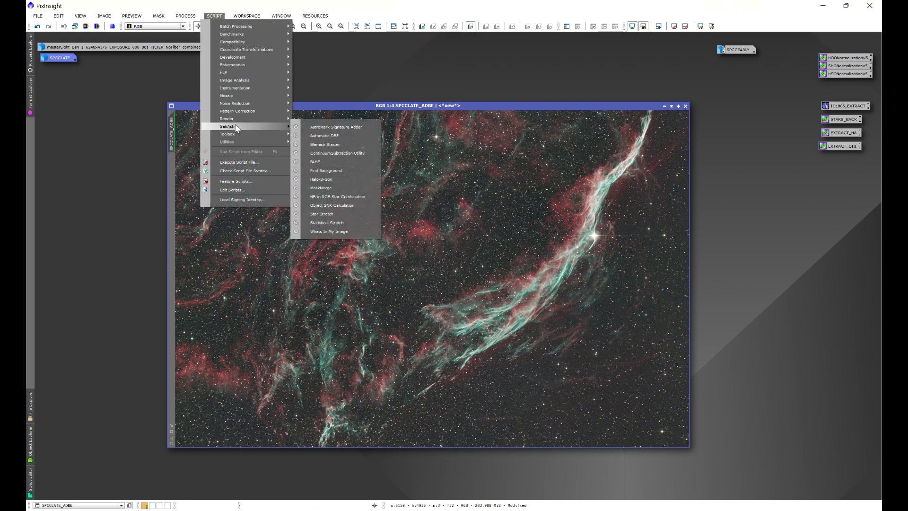
left_click(322, 170)
left_click(442, 367)
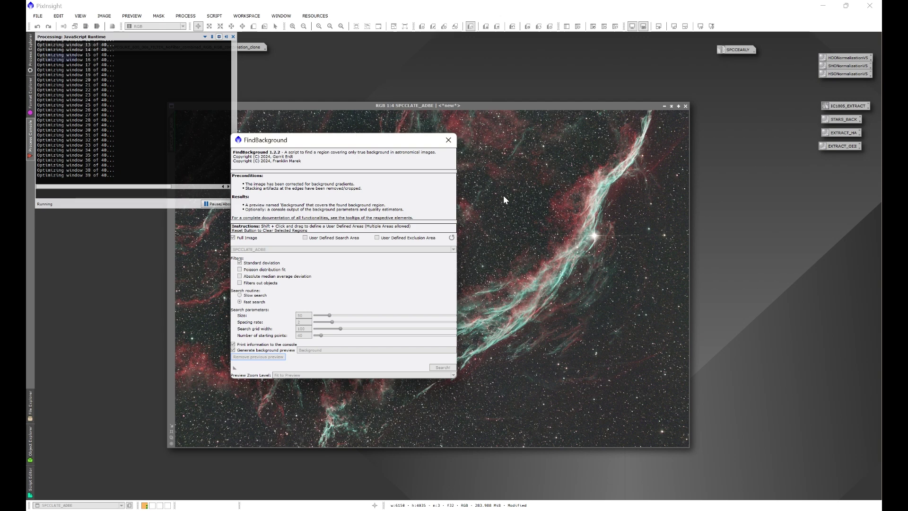
left_click(450, 141)
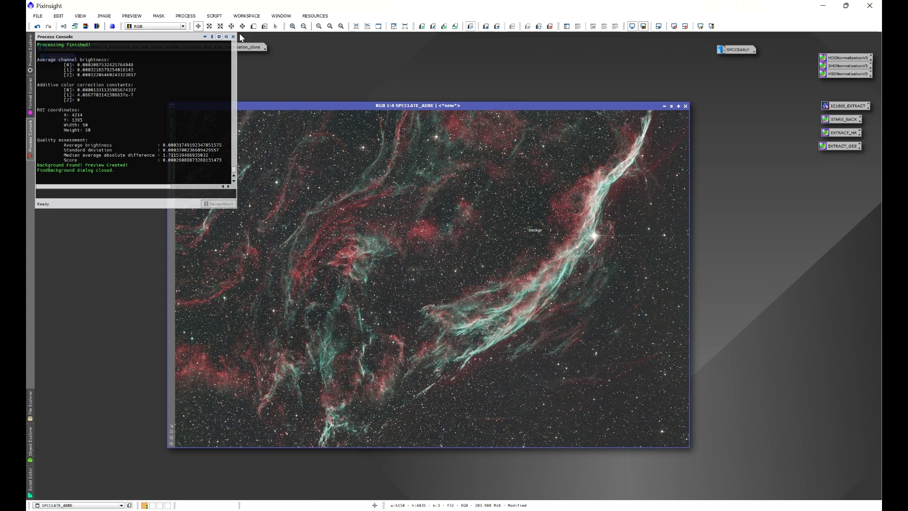
Step: Start SpectrophotometricColorCalibration and reset its parameters to the defaults
left_click(185, 16)
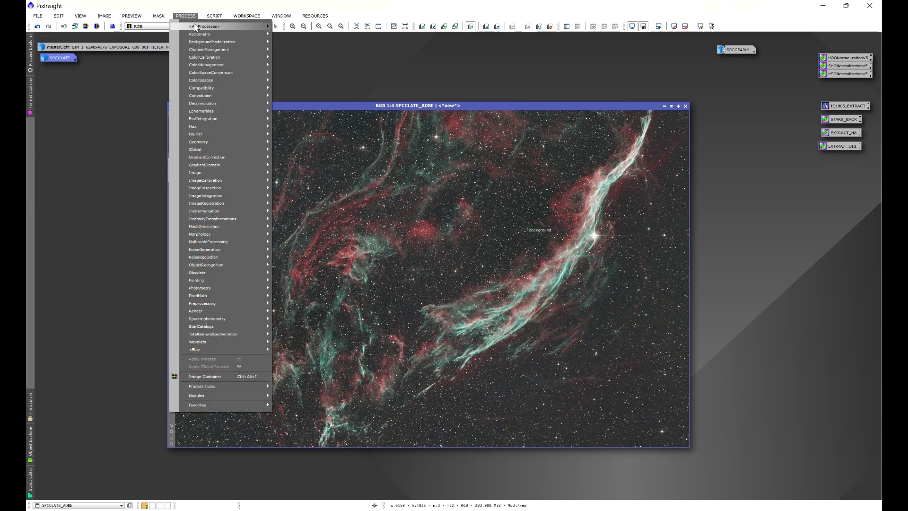
mouse_move(196, 27)
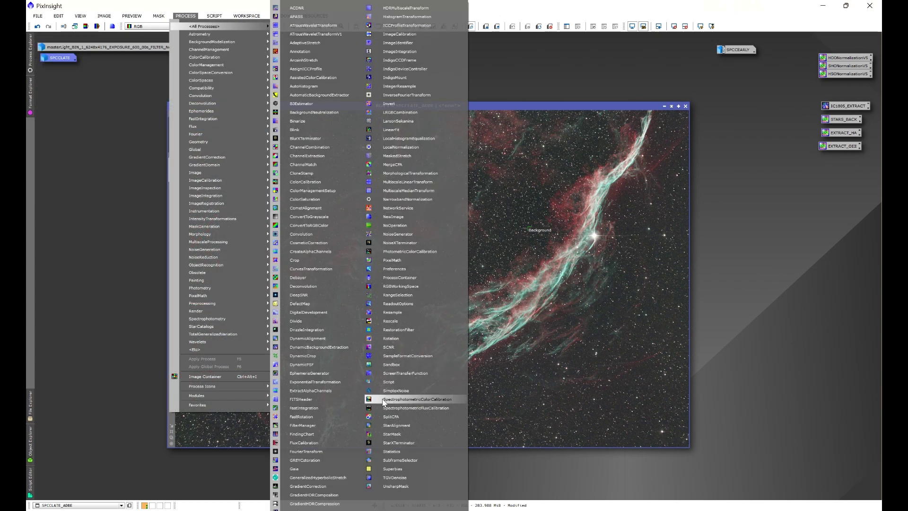
left_click(414, 400)
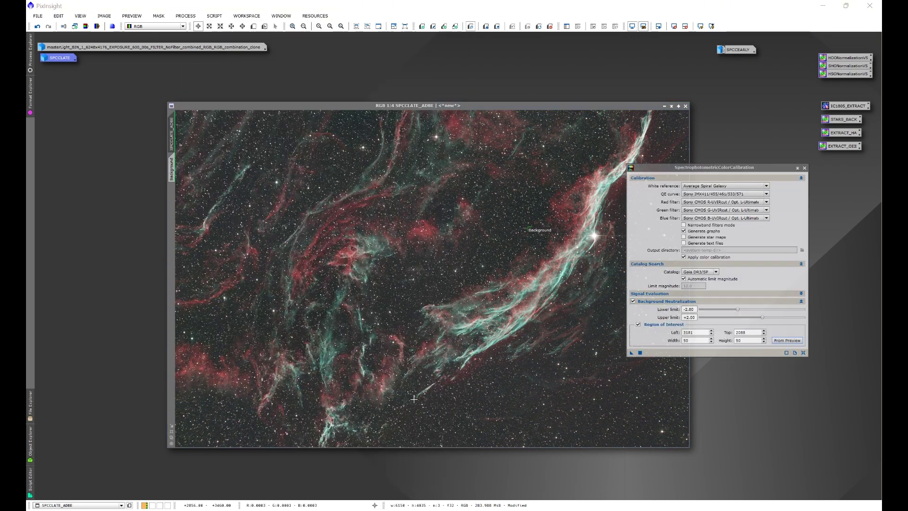
left_click(795, 353)
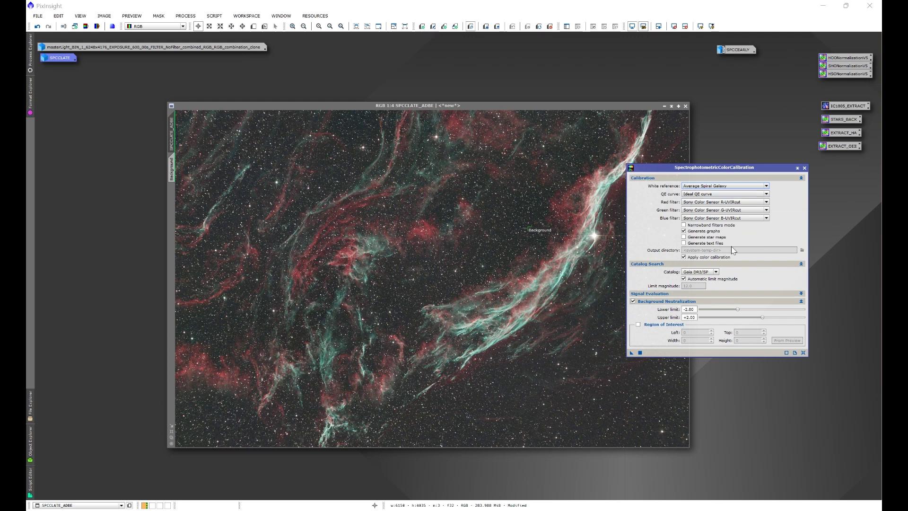
Step: Set the QE curve to Sony IMX411/455/461/533/571 and the red, green and blue filters to the matching Sony CMOS UVIRcut / Opt. L-Ultimate entries
left_click(703, 193)
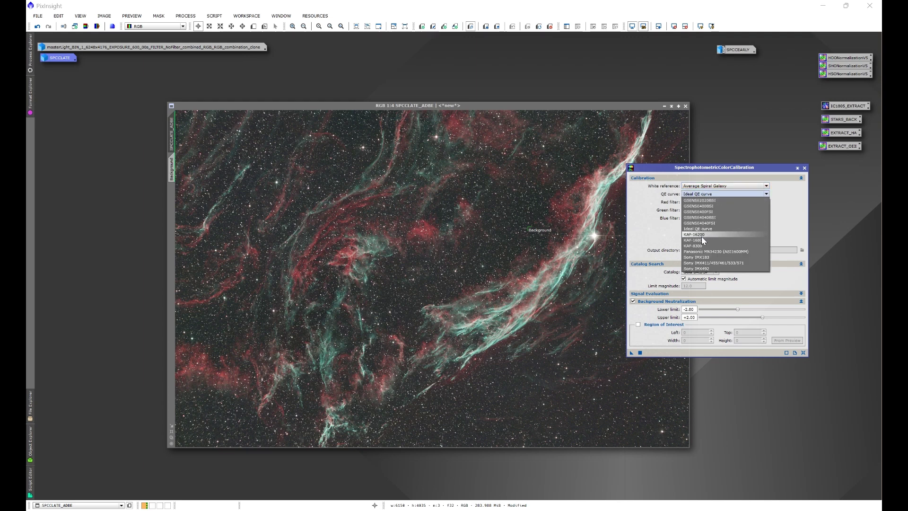
left_click(686, 263)
left_click(743, 202)
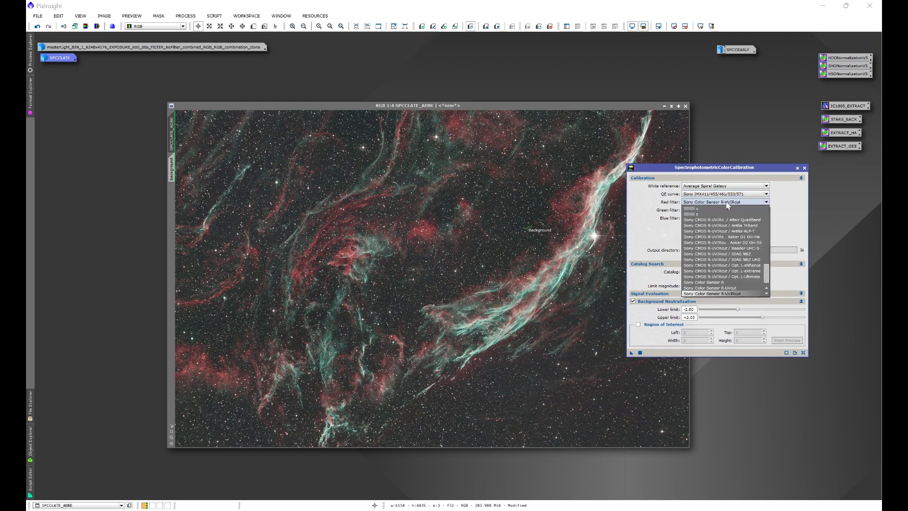
key("Up")
key("Return")
key("Tab")
key("alt+Down")
key("Escape")
left_click(743, 211)
left_click(742, 291)
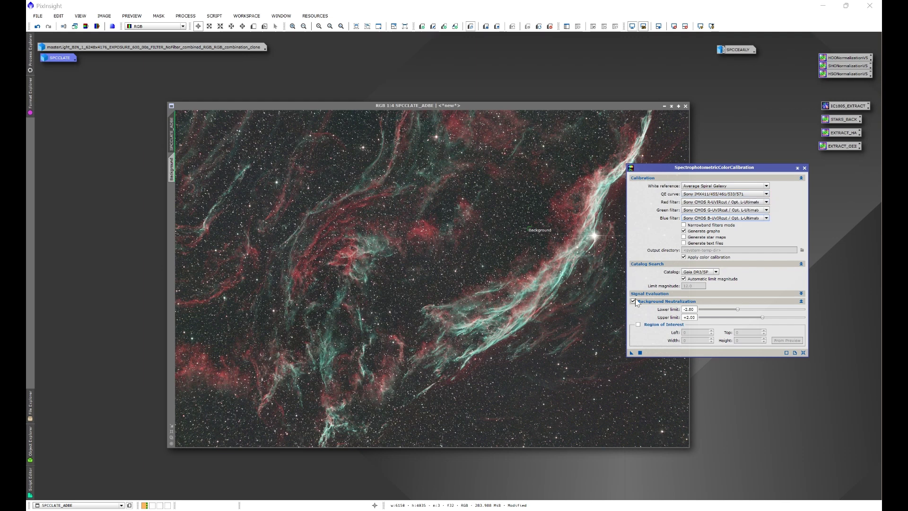
Step: Enable the region of interest for background neutralization and take it from the Background preview
left_click(638, 325)
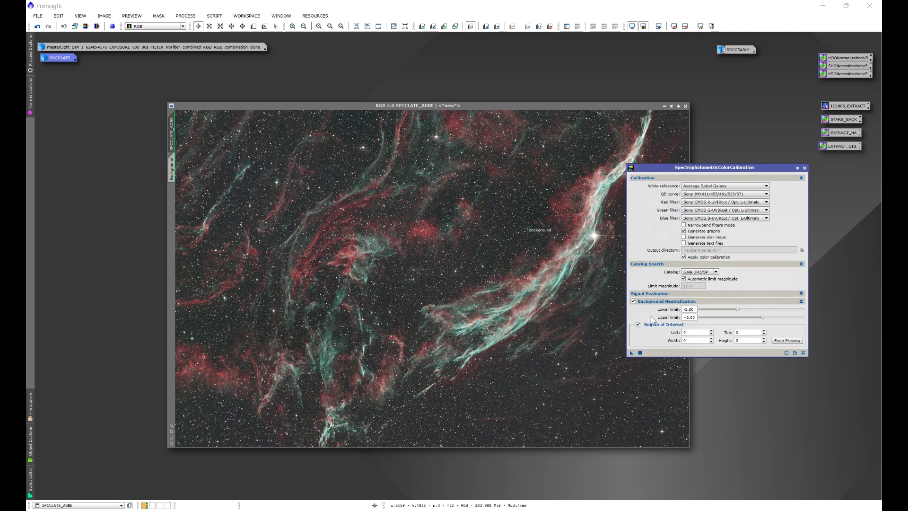
left_click(779, 341)
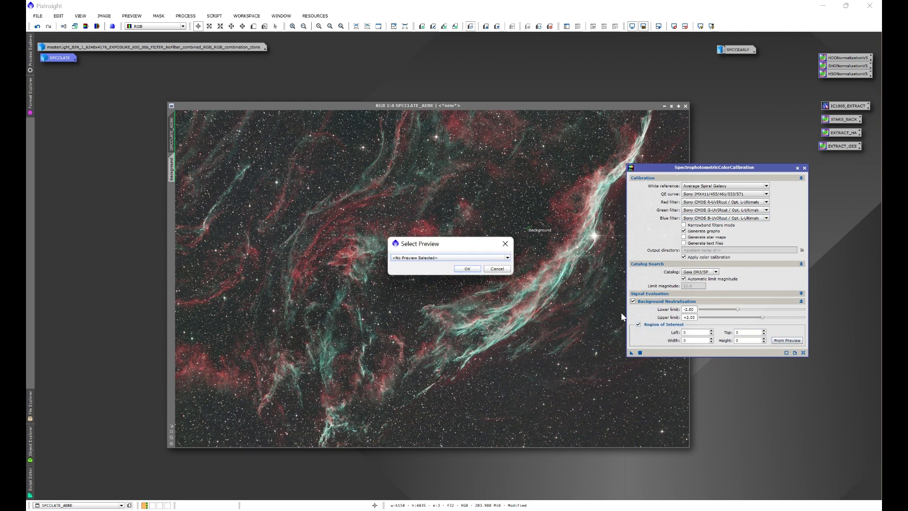
left_click(475, 258)
left_click(476, 271)
left_click(465, 268)
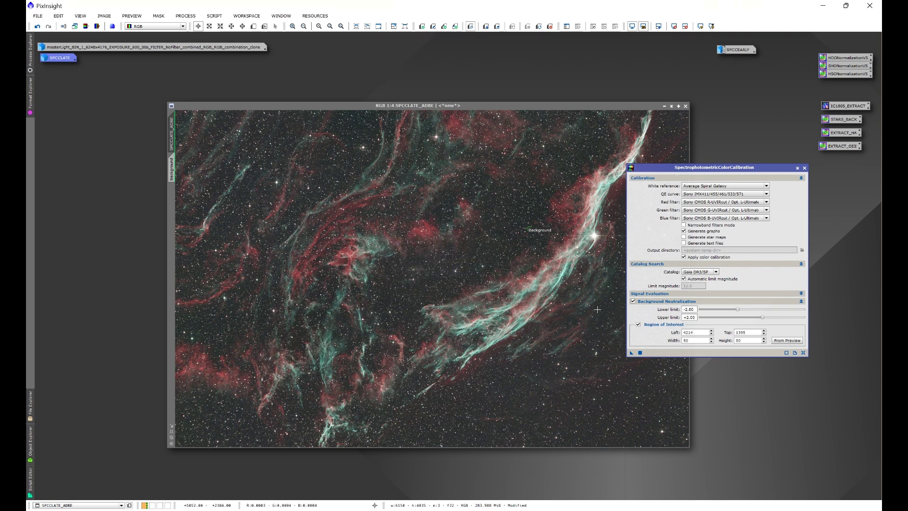
Step: Apply the spectrophotometric color calibration to SPCCLATE_ADBE and close the white balance graphs
left_click(640, 352)
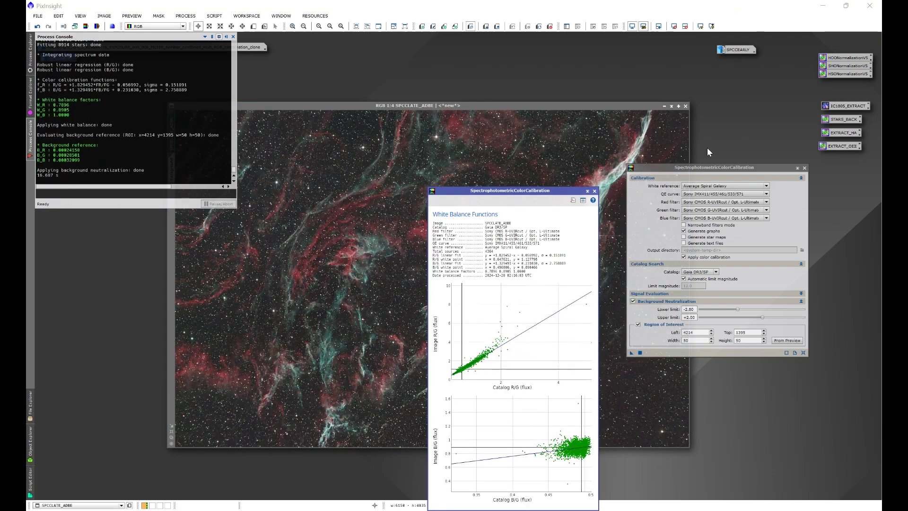
left_click(595, 191)
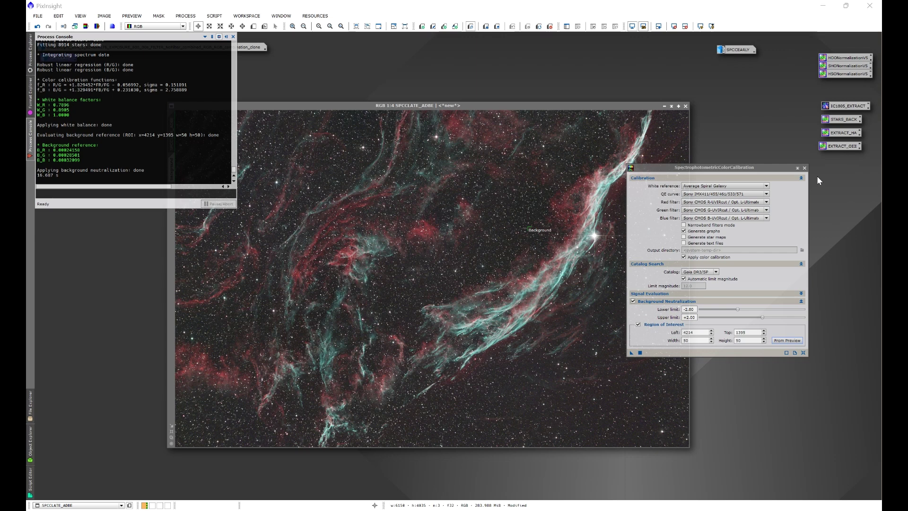
Step: Close SpectrophotometricColorCalibration and delete all previews from SPCCLATE_ADBE
left_click(804, 167)
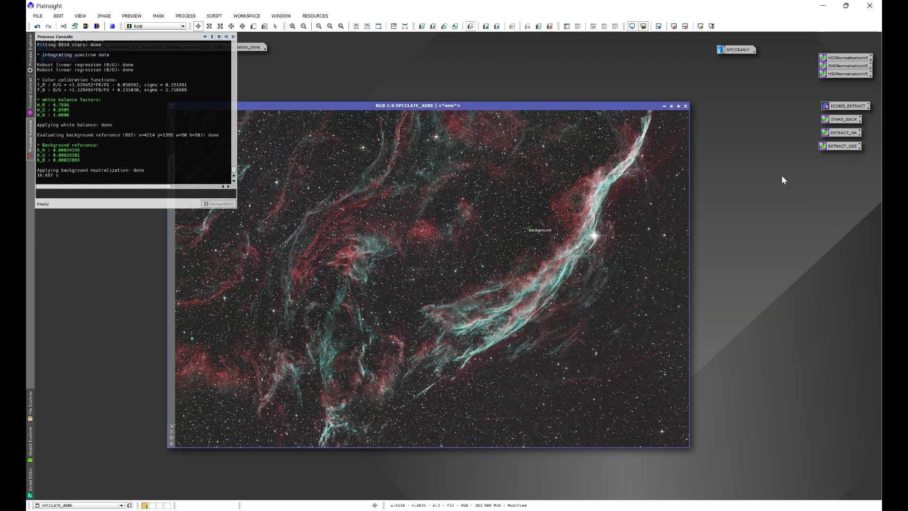
left_click(132, 15)
left_click(141, 150)
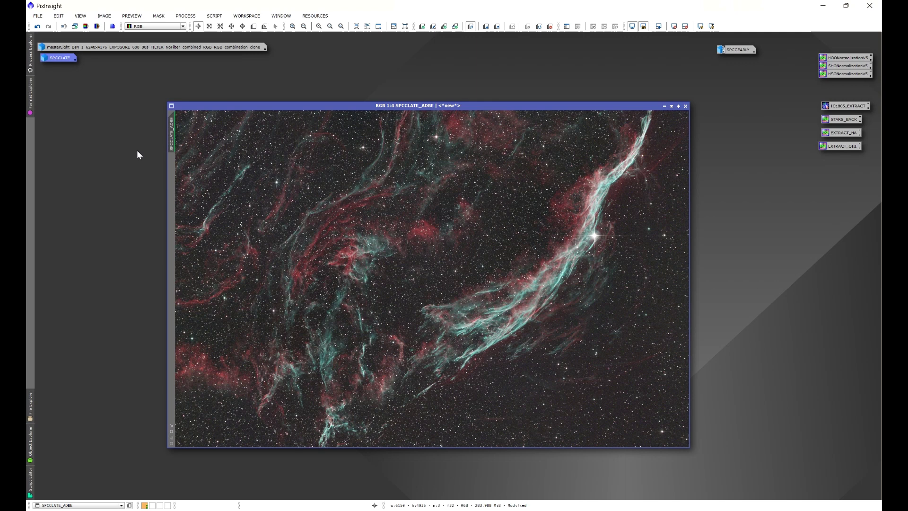
Step: Minimize SPCCLATE_ADBE, park its icon beside the other minimized images, and restore SPCCEARLY near the middle of the workspace
left_click_drag(473, 105, 363, 92)
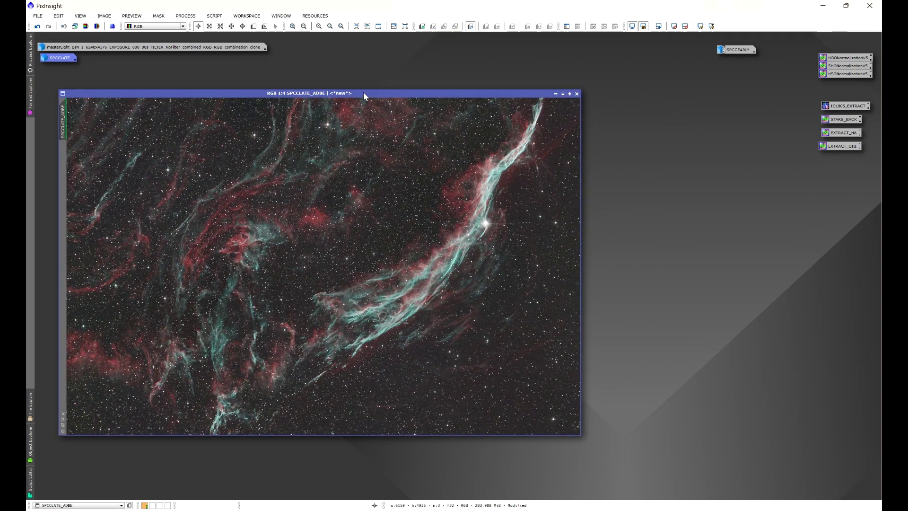
left_click(556, 94)
left_click_drag(345, 266, 349, 49)
double_click(731, 49)
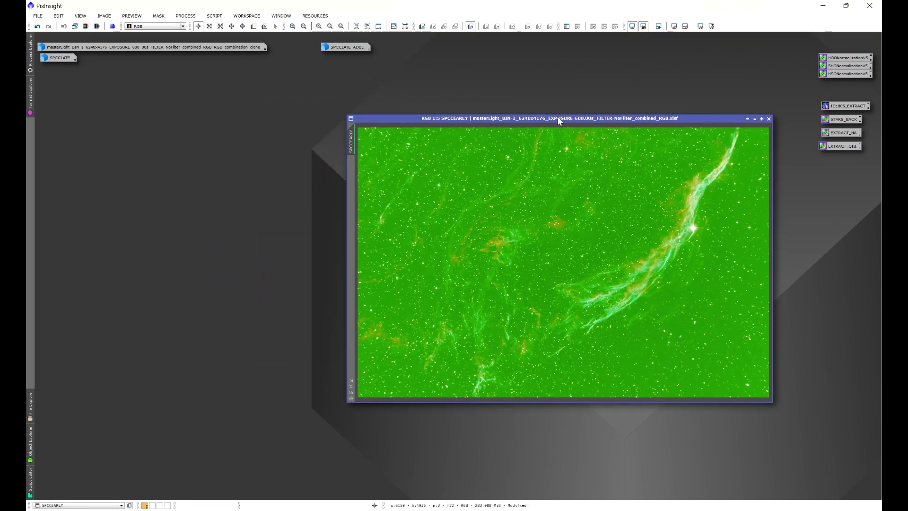
left_click_drag(558, 117, 412, 134)
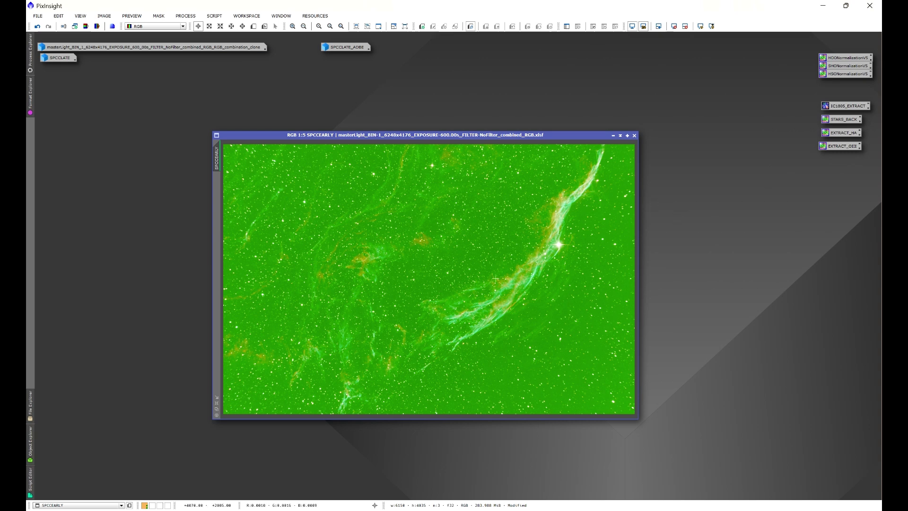
Step: Apply BlurXTerminator with Correct Only to SPCCEARLY, and close the process and its console
left_click(185, 15)
mouse_move(197, 28)
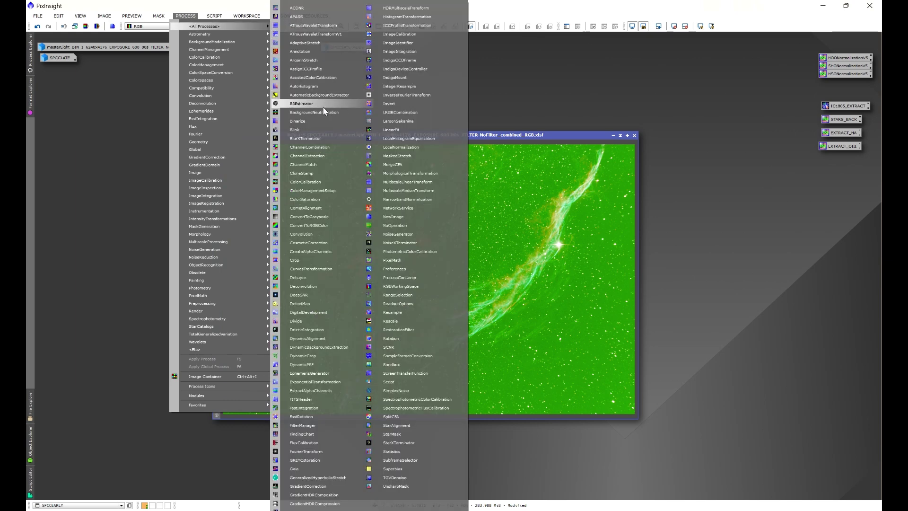
left_click(303, 138)
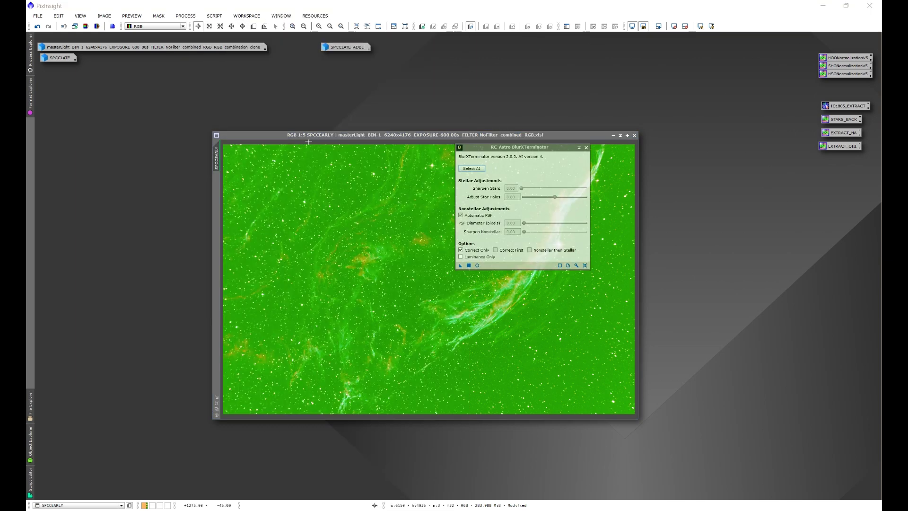
left_click_drag(460, 266, 403, 284)
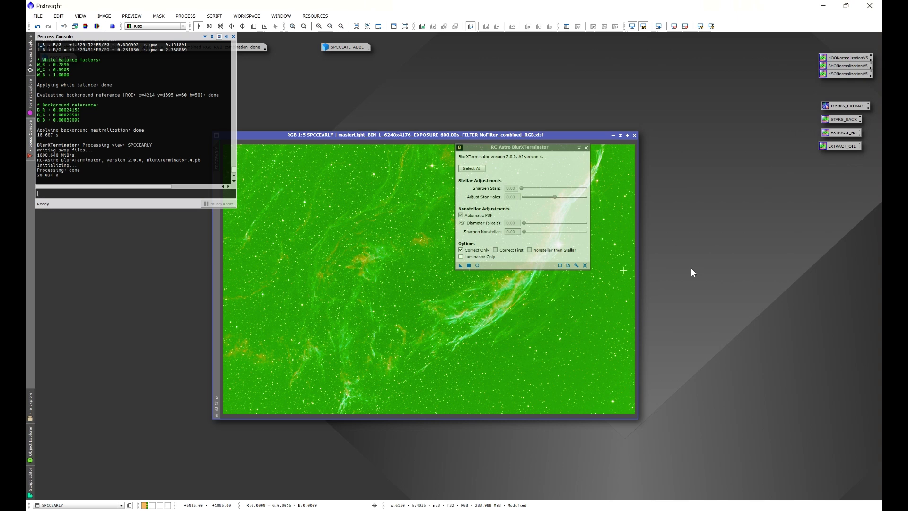
left_click(587, 147)
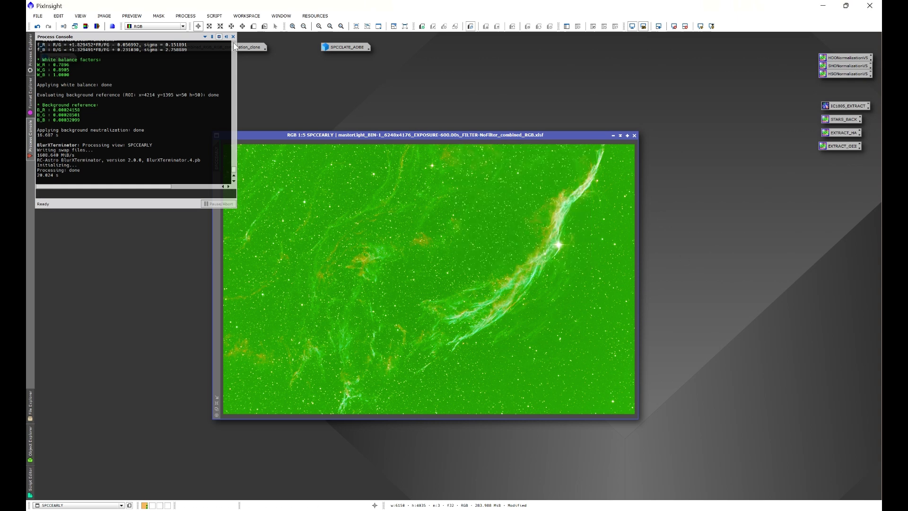
left_click(233, 36)
left_click(42, 27)
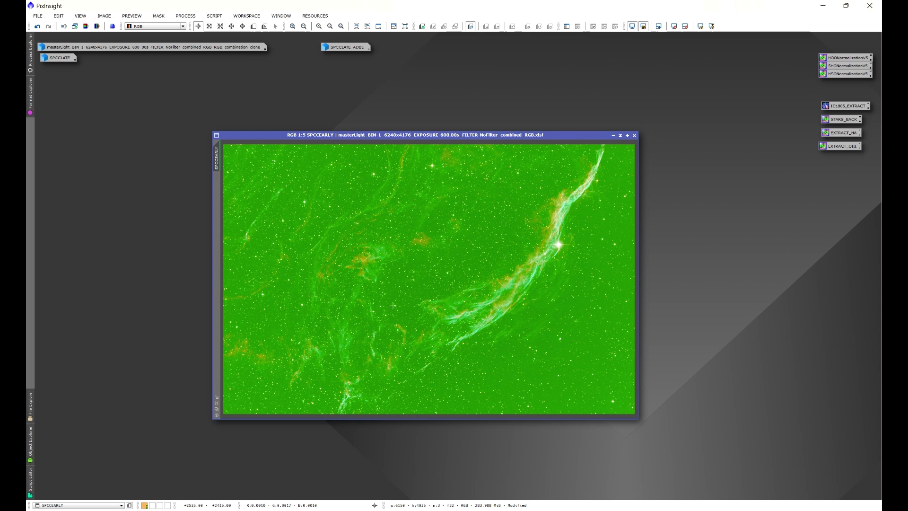
Step: Plate solve SPCCEARLY with ImageSolver, using the NGC 6960 entry from an online coordinate search for NGC6960
left_click(214, 15)
mouse_move(231, 82)
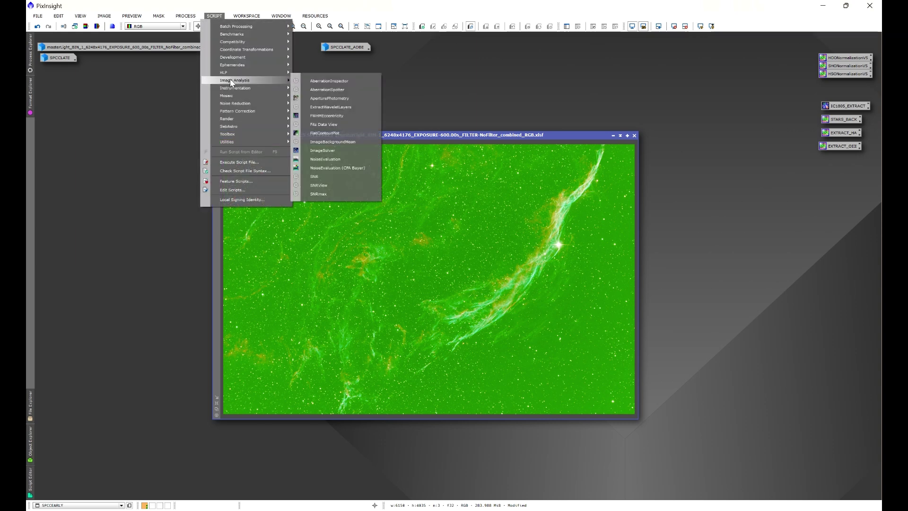
left_click(330, 151)
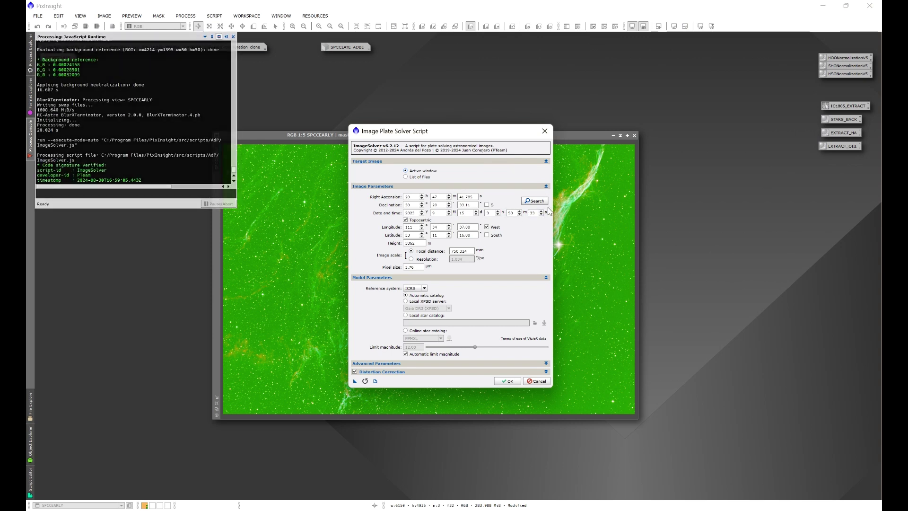
left_click(535, 201)
type("NGC6960")
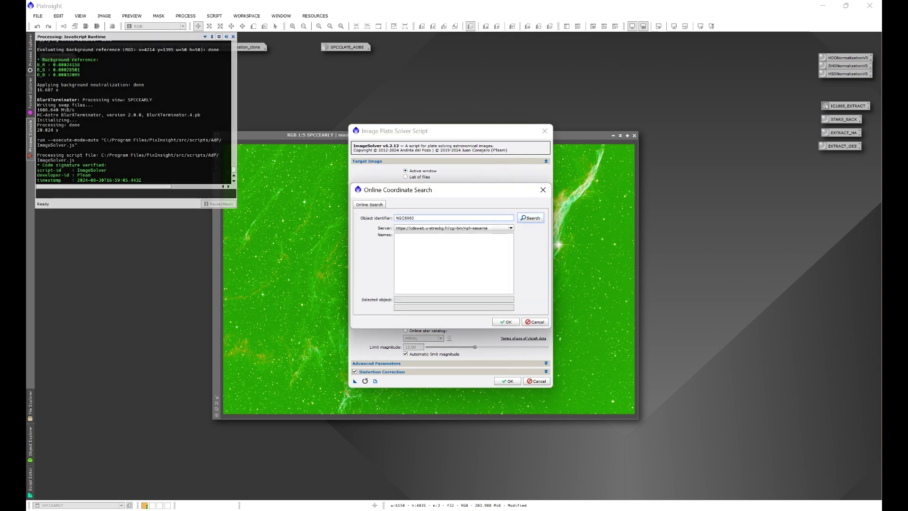
left_click(527, 218)
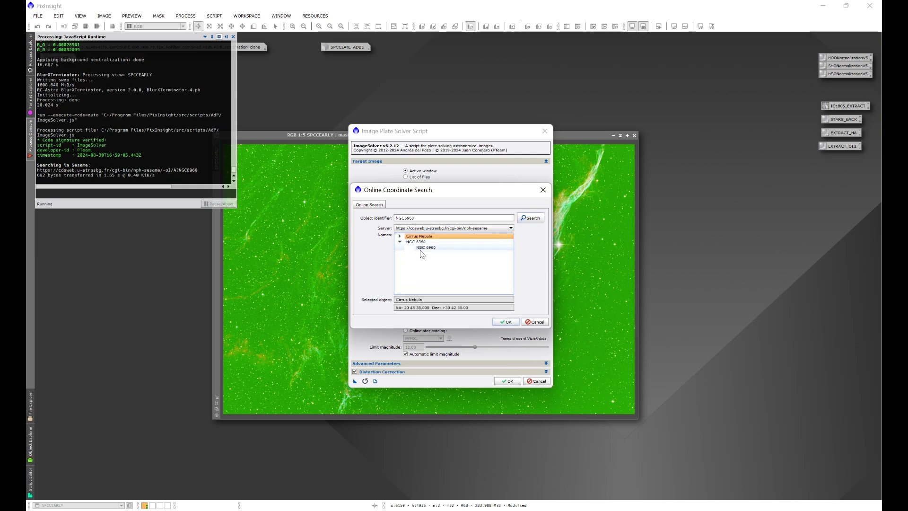
left_click(507, 322)
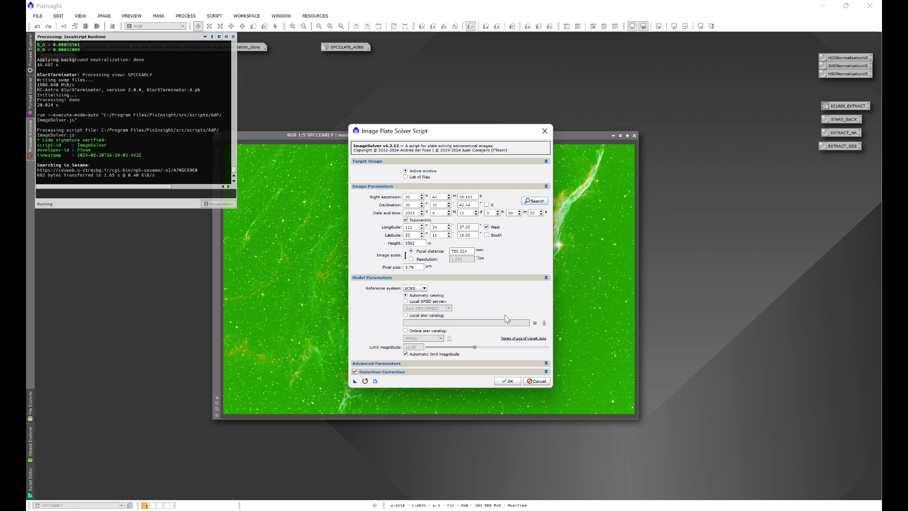
left_click(507, 382)
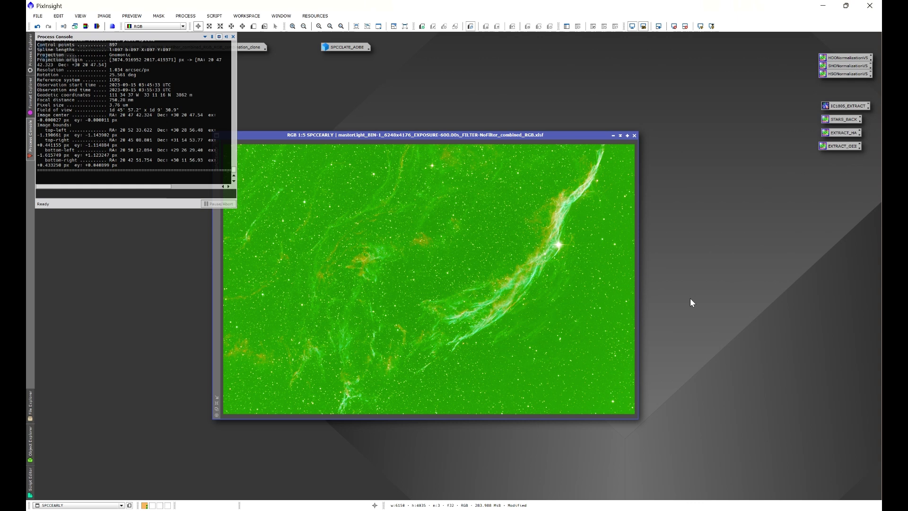
left_click(234, 37)
Step: Run the Find Background script on the full SPCCEARLY image to generate a Background preview, and close the script
left_click(214, 16)
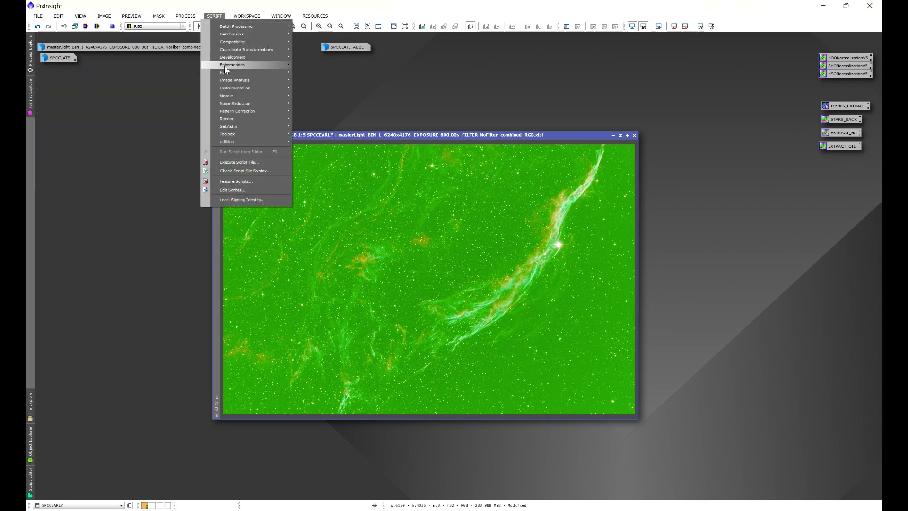
mouse_move(228, 127)
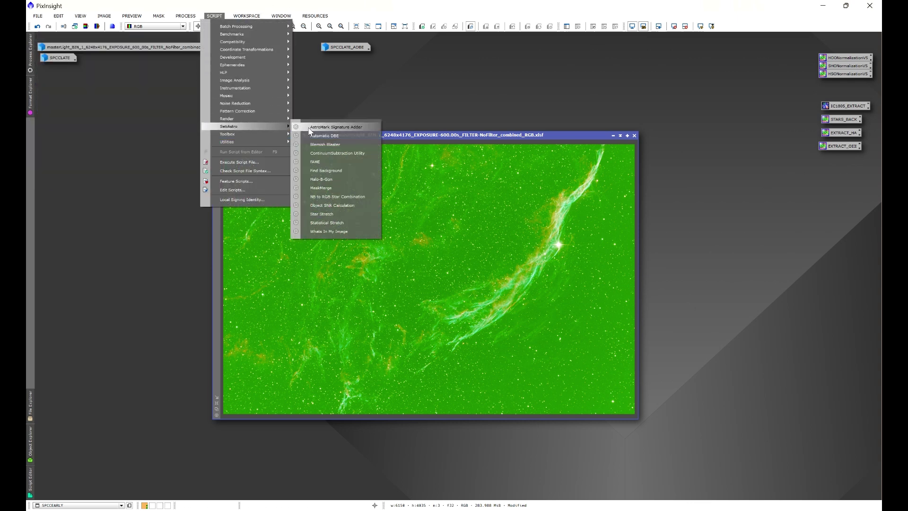
left_click(326, 171)
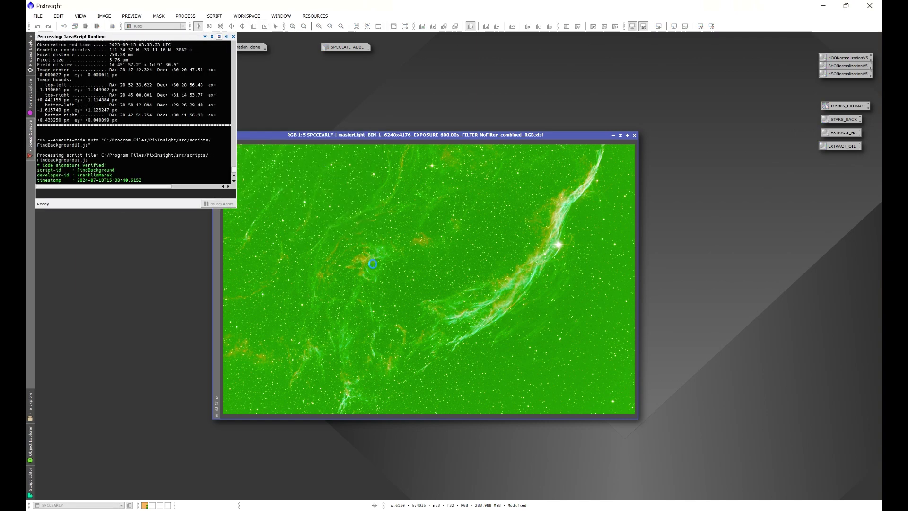
left_click(443, 368)
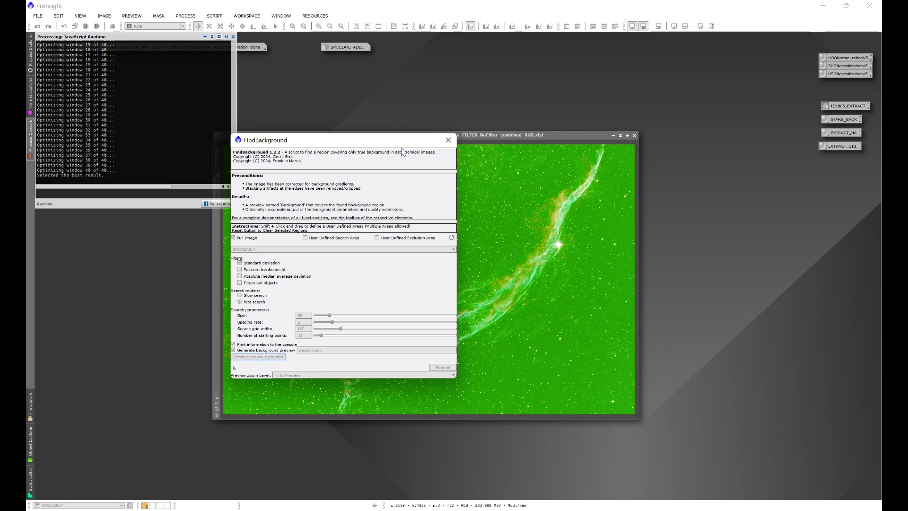
left_click(448, 140)
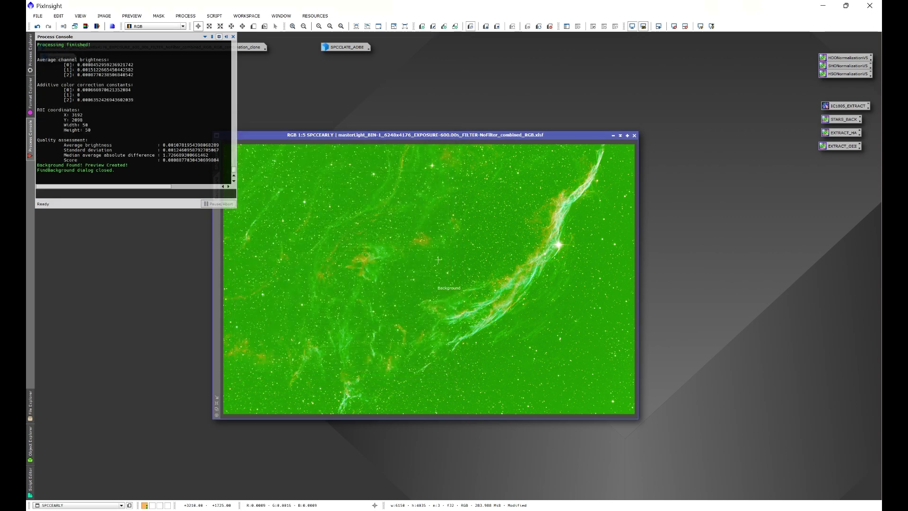
Step: Reset SpectrophotometricColorCalibration and set the QE curve to Sony IMX411/455/461/533/571 and the red, green and blue filters to Sony CMOS UVIRcut / Opt. L-Ultimate
left_click(187, 16)
mouse_move(201, 27)
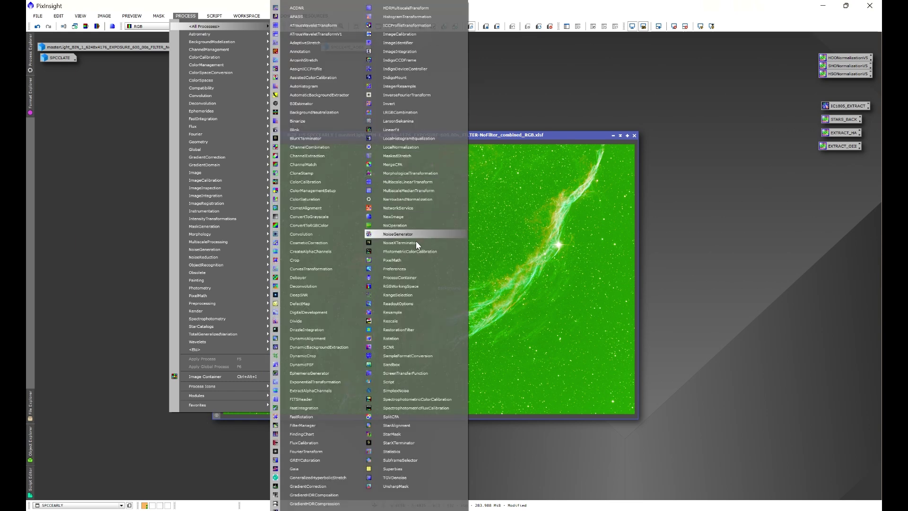
left_click(403, 400)
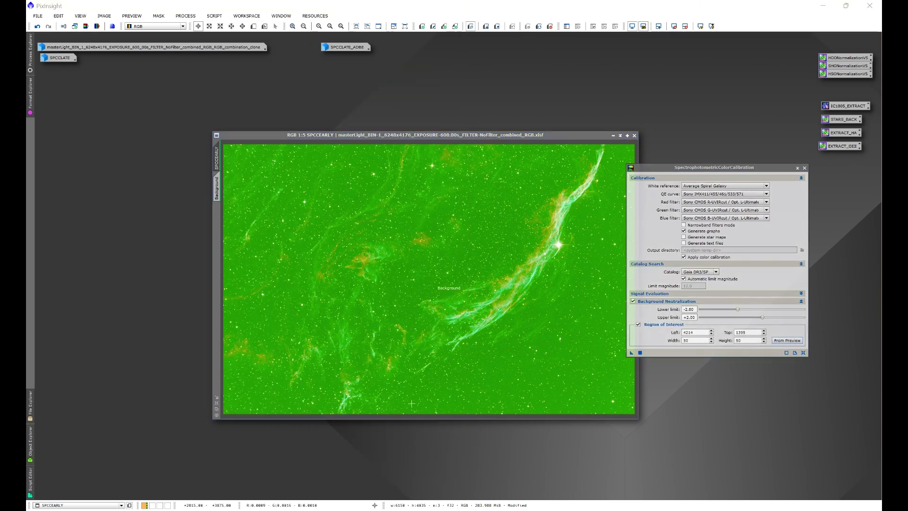
left_click(803, 353)
left_click(721, 194)
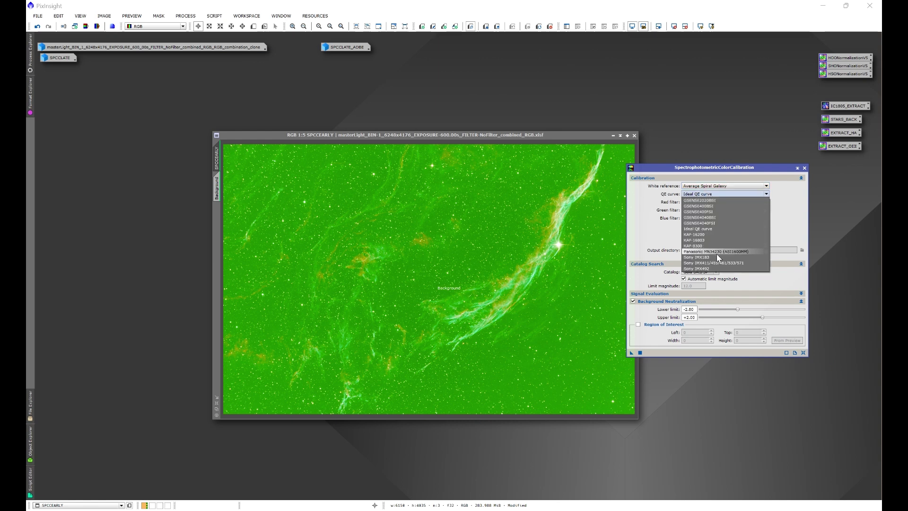
left_click(717, 262)
left_click(724, 202)
left_click(746, 260)
left_click(738, 210)
left_click(748, 285)
left_click(749, 219)
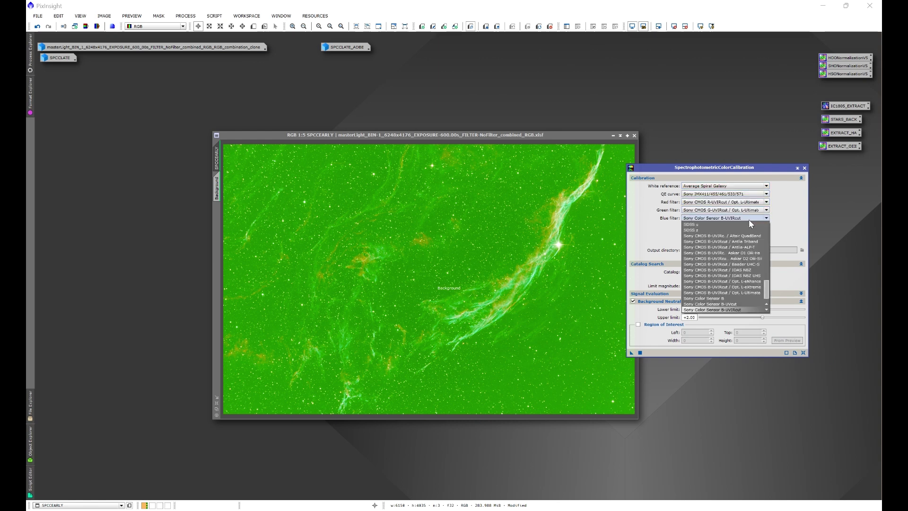
left_click(749, 292)
Step: Enable the background neutralization region of interest and take its coordinates from SPCCEARLY's Background preview
left_click(638, 324)
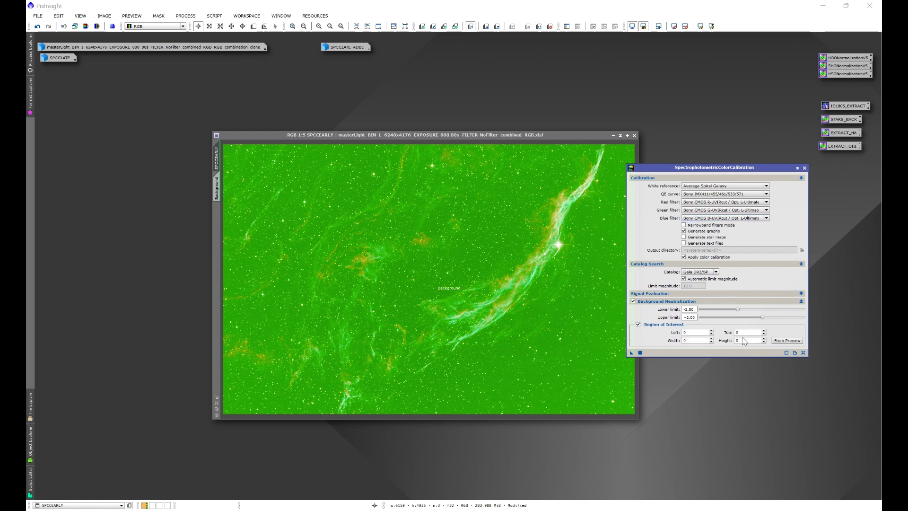
left_click(787, 341)
left_click(507, 258)
left_click(443, 271)
left_click(460, 267)
Step: Apply the spectrophotometric color calibration to SPCCEARLY, and close the white balance graphs, the process and the console
left_click_drag(632, 353, 502, 330)
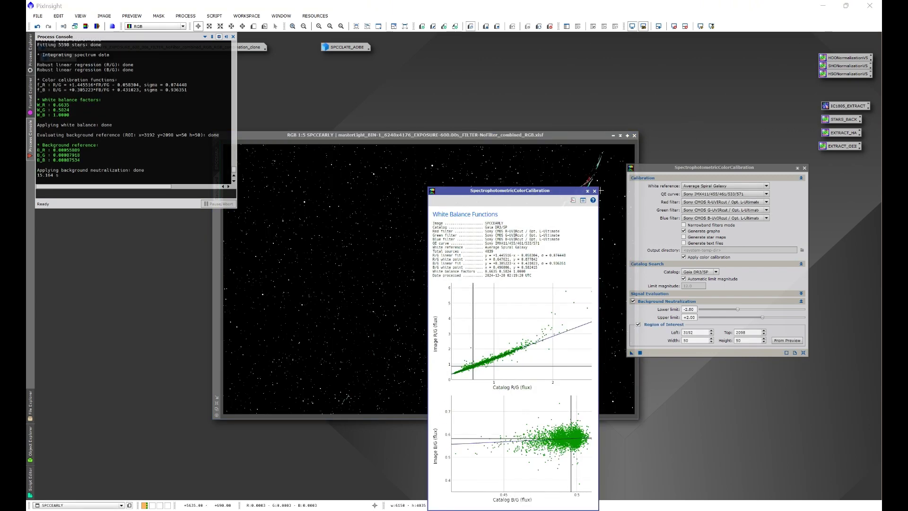
left_click(595, 191)
left_click(805, 168)
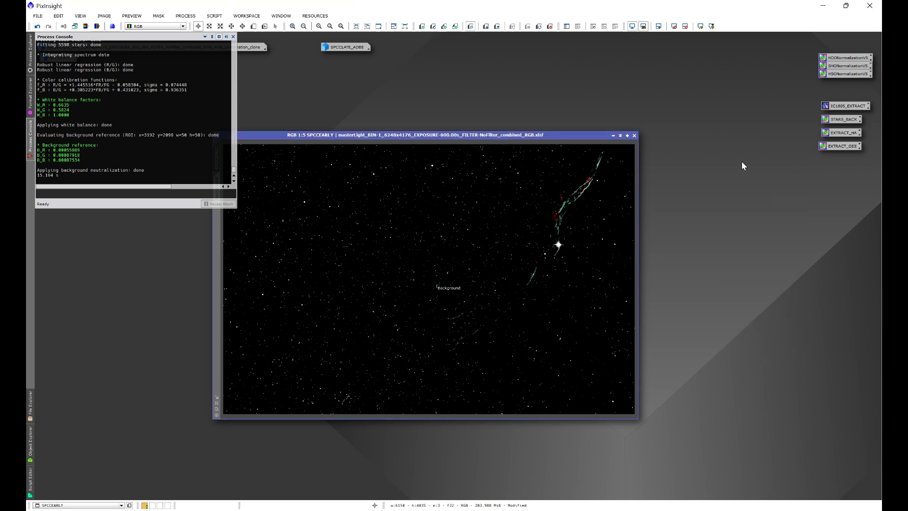
left_click(233, 36)
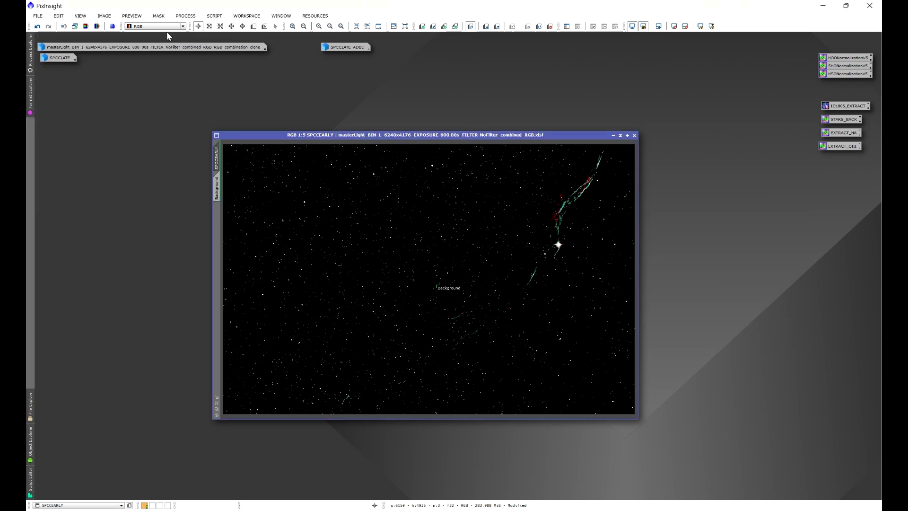
Step: Delete all previews from SPCCEARLY and refresh its automatic screen stretch
left_click(131, 16)
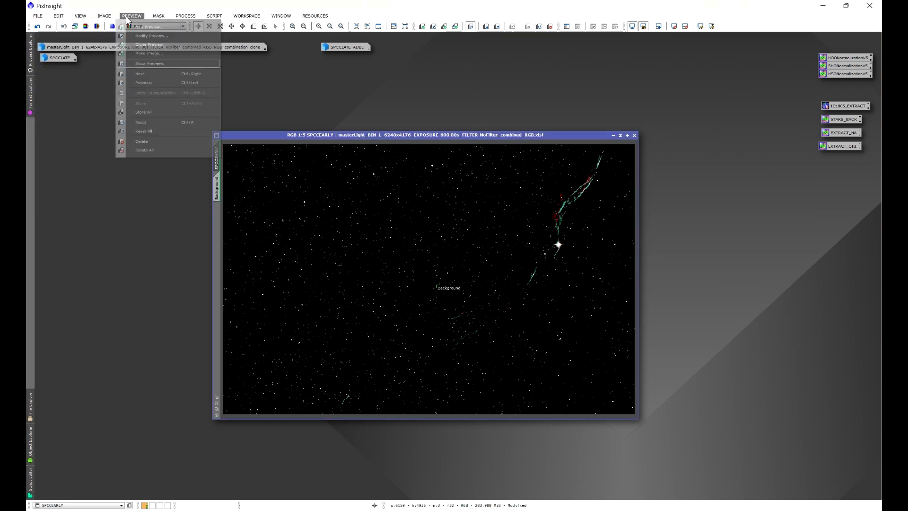
left_click(140, 151)
left_click_drag(455, 134, 498, 125)
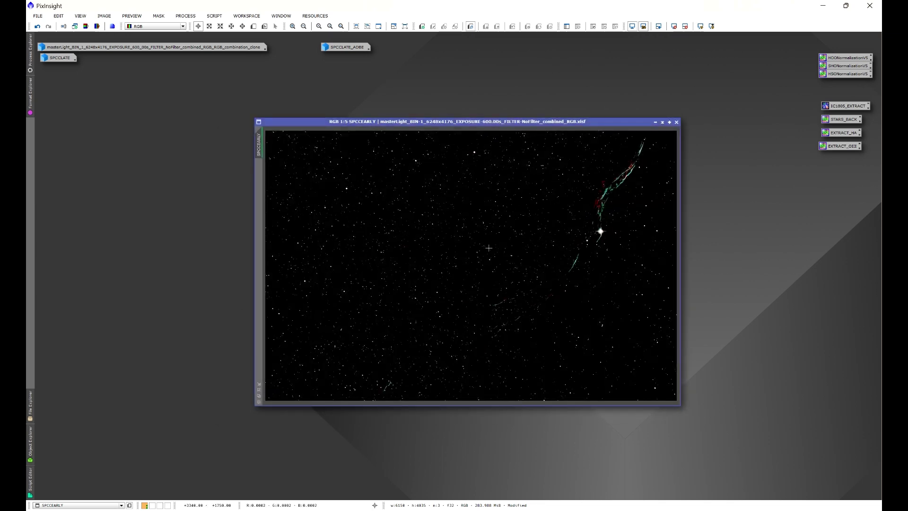
key("ctrl+a")
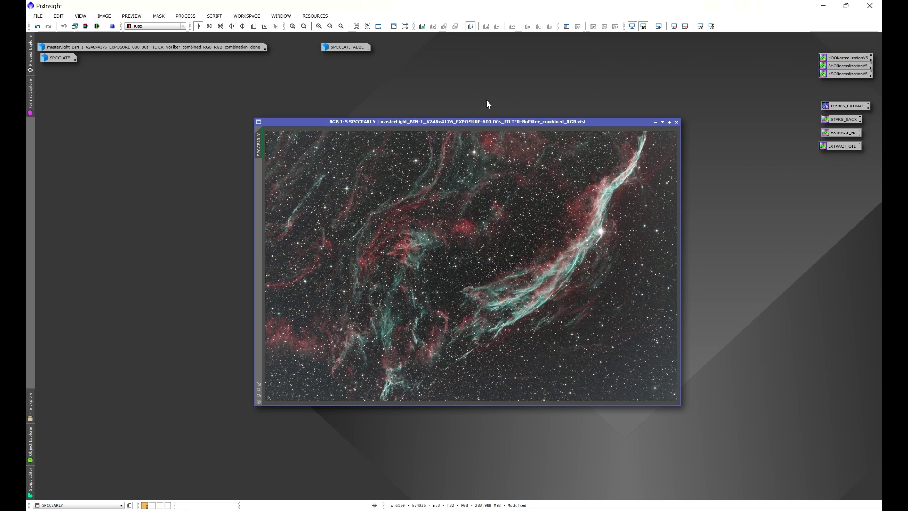
Step: Restore SPCCLATE_ADBE and arrange it side by side with SPCCEARLY for comparison, with SPCCEARLY active
left_click_drag(436, 125, 636, 116)
double_click(352, 47)
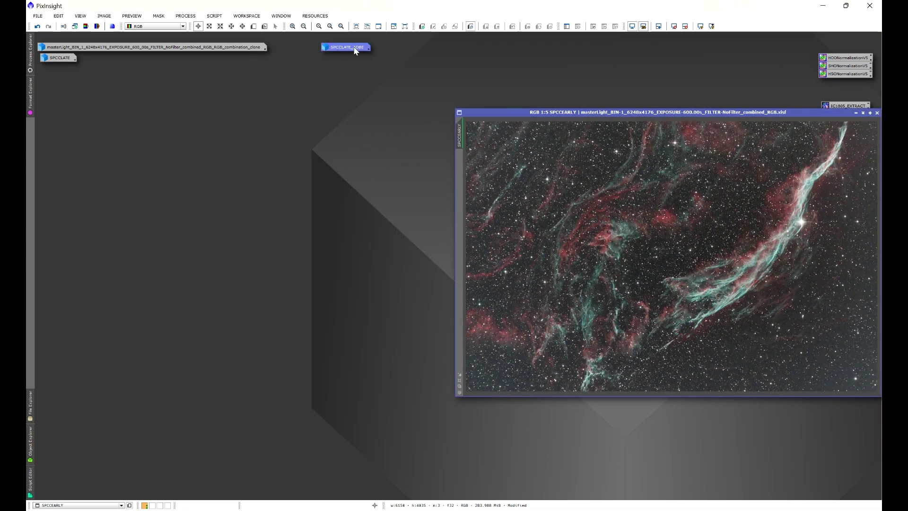
left_click_drag(391, 92, 373, 89)
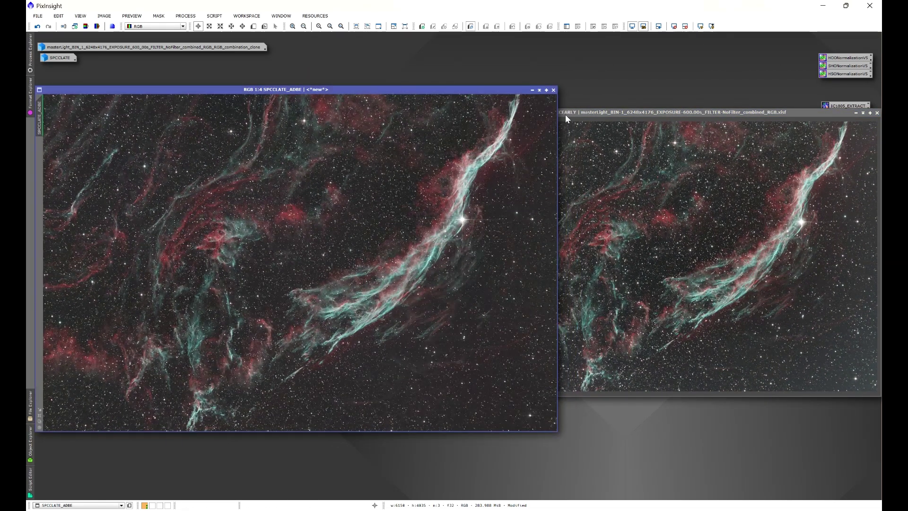
left_click(585, 115)
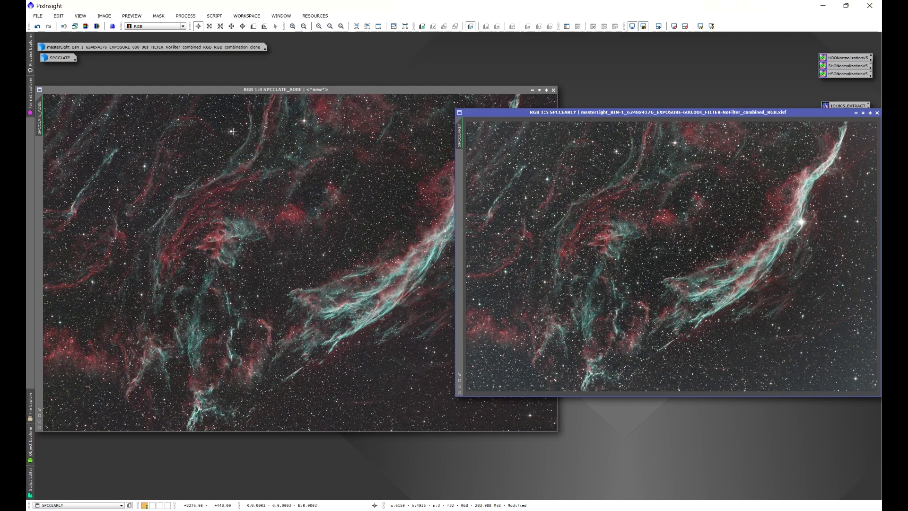
Step: Examine the bright star at 4:1 in SPCCLATE_ADBE and at the matching view in SPCCEARLY, and return both to full view
scroll(235, 130, "up", 4)
scroll(204, 125, "up", 2)
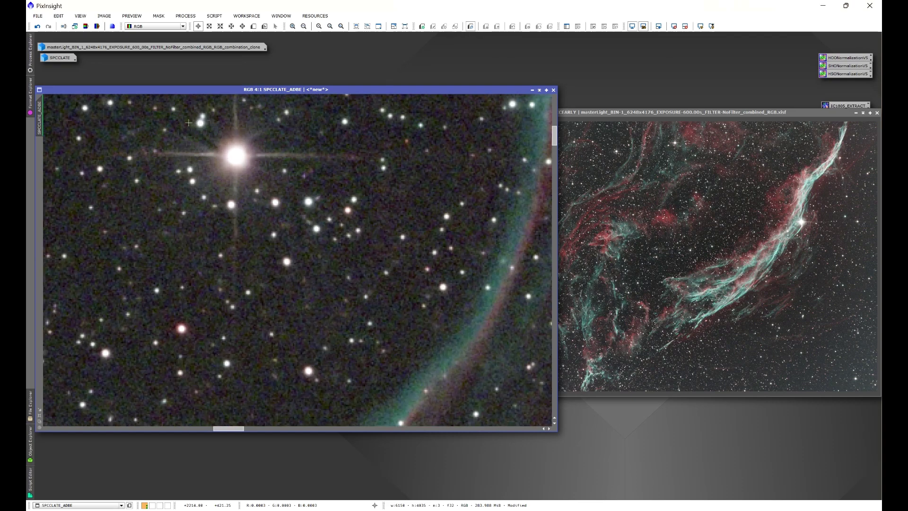
left_click_drag(608, 110, 686, 109)
left_click_drag(39, 118, 563, 136)
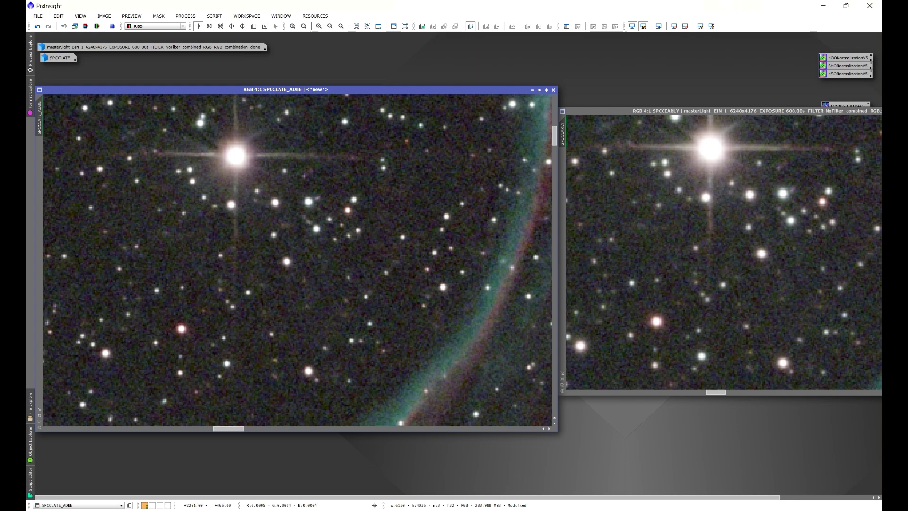
scroll(637, 240, "down", 6)
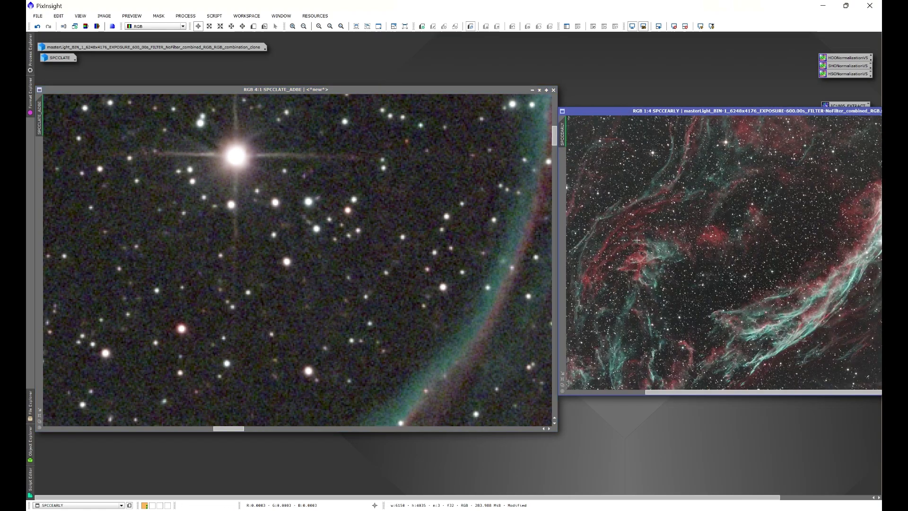
scroll(637, 241, "down", 1)
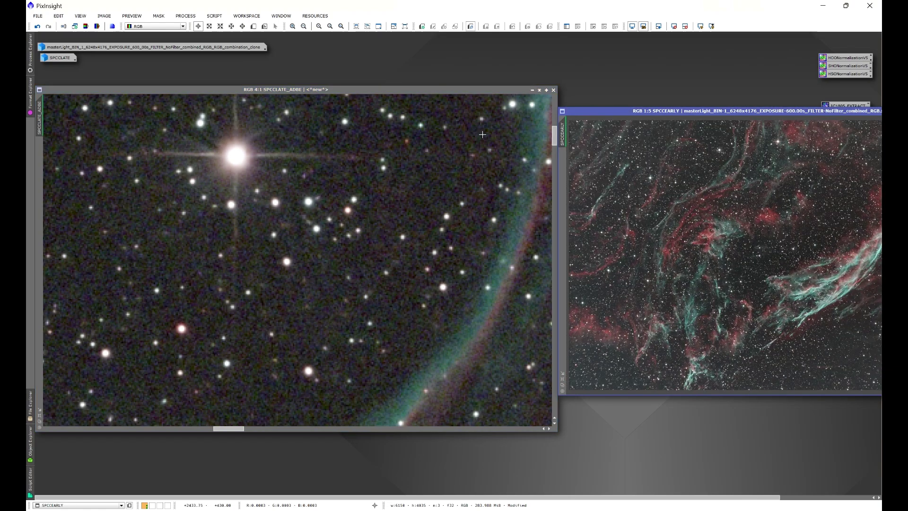
scroll(513, 105, "down", 6)
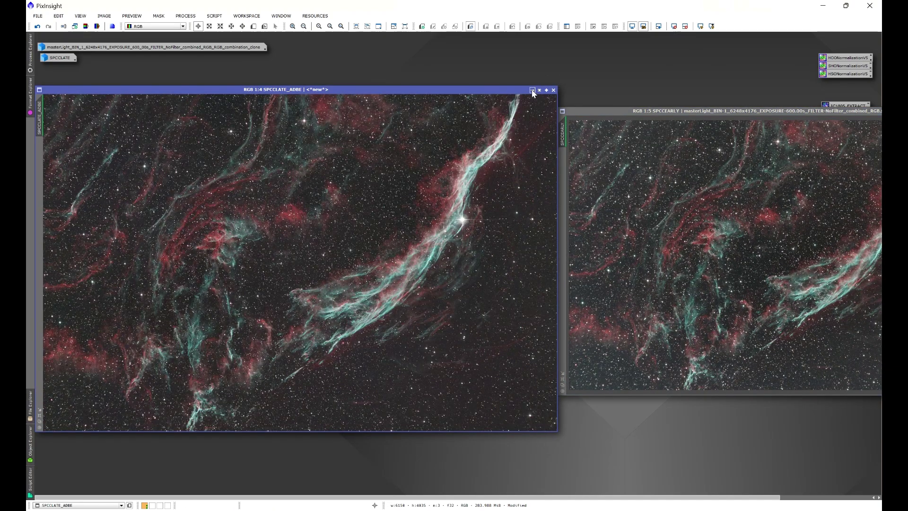
Step: Minimize SPCCLATE_ADBE to an icon and move the SPCCEARLY image to the middle of the workspace
left_click(533, 90)
left_click(634, 111)
left_click_drag(634, 111, 364, 126)
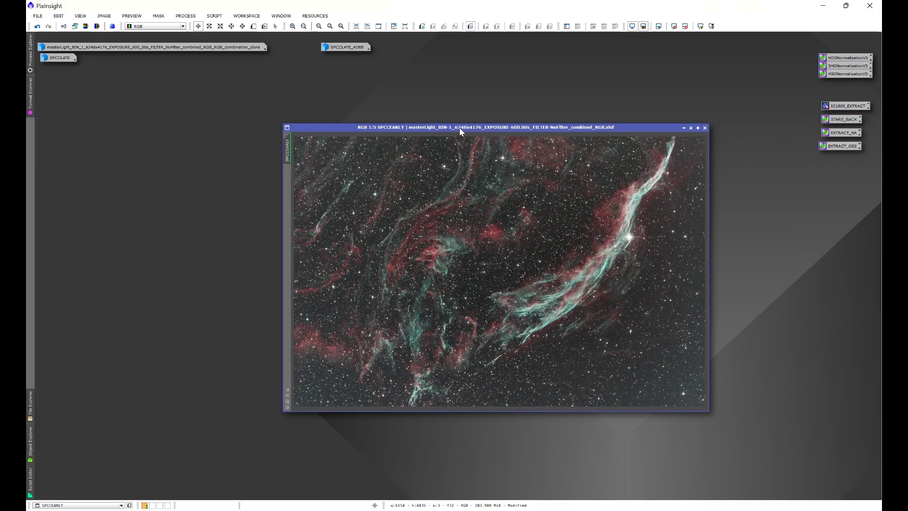
left_click_drag(459, 132, 427, 129)
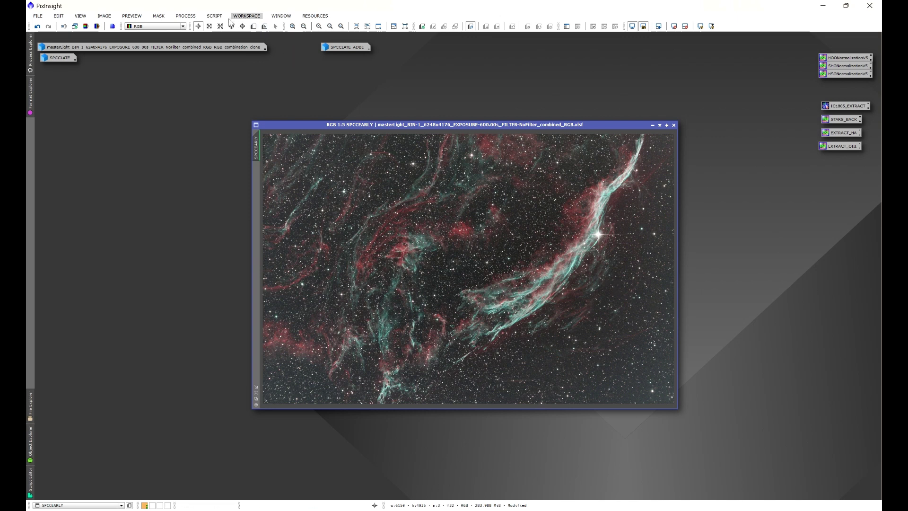
Step: Run the Automatic DBE script on SPCCEARLY with 50 descent paths, tolerance 2.00 and Subtract correction
left_click(214, 17)
mouse_move(245, 127)
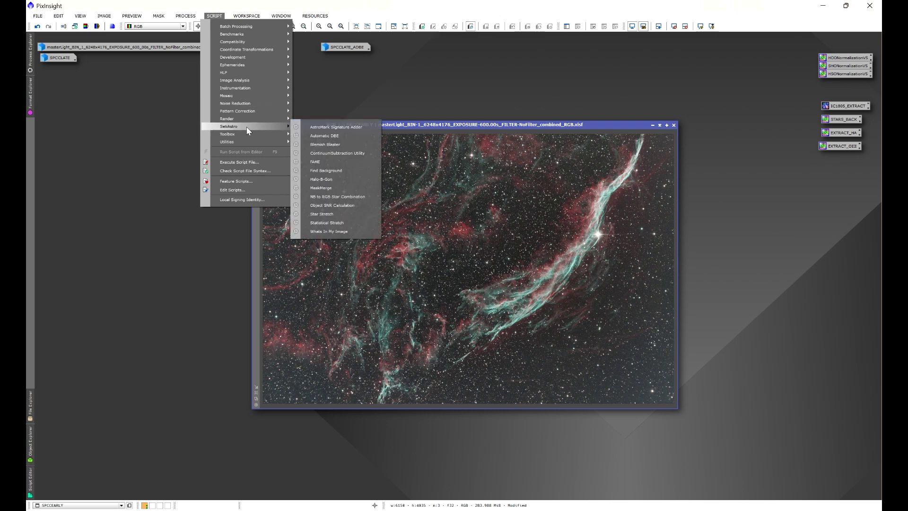
left_click(315, 136)
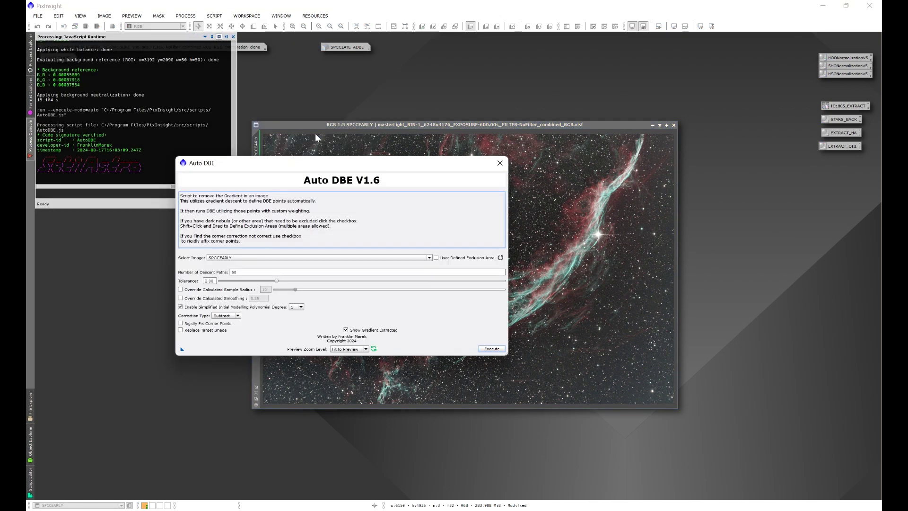
left_click(492, 349)
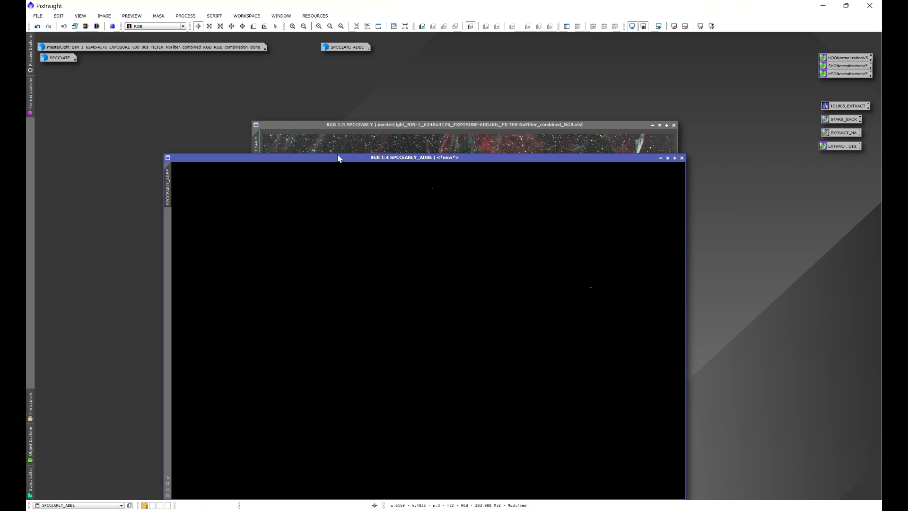
Step: Iconize SPCCEARLY, restore SPCCLATE_ADBE and arrange it side by side with SPCCEARLY_ADBE, with SPCCEARLY_ADBE active
left_click_drag(338, 157, 339, 122)
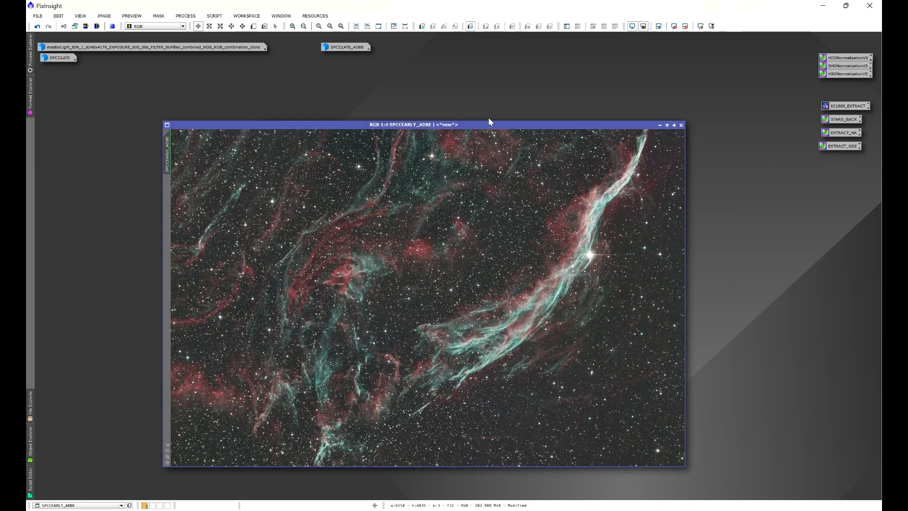
left_click_drag(489, 124, 482, 208)
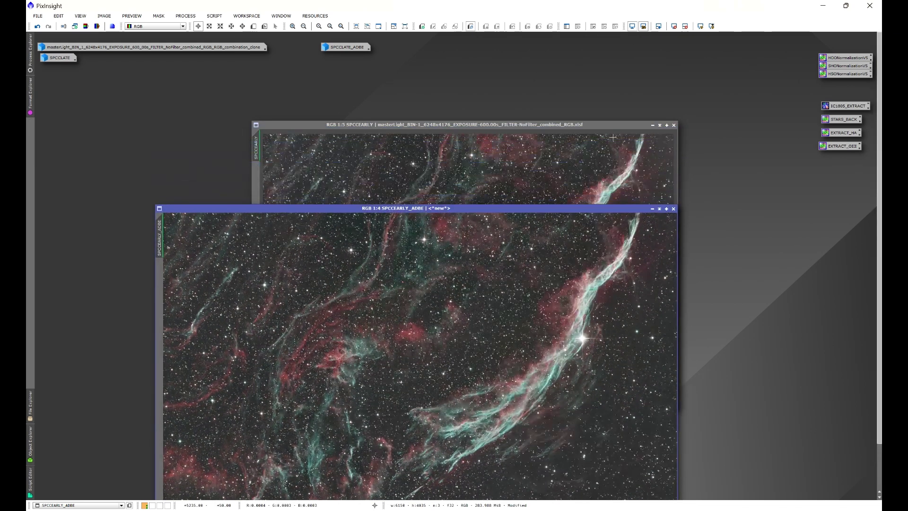
left_click(652, 125)
left_click_drag(573, 207, 851, 84)
double_click(350, 49)
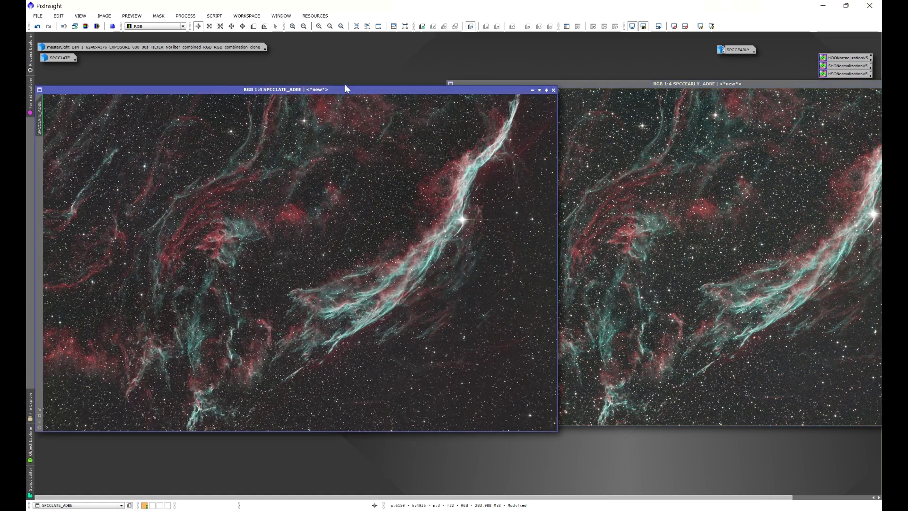
left_click(600, 83)
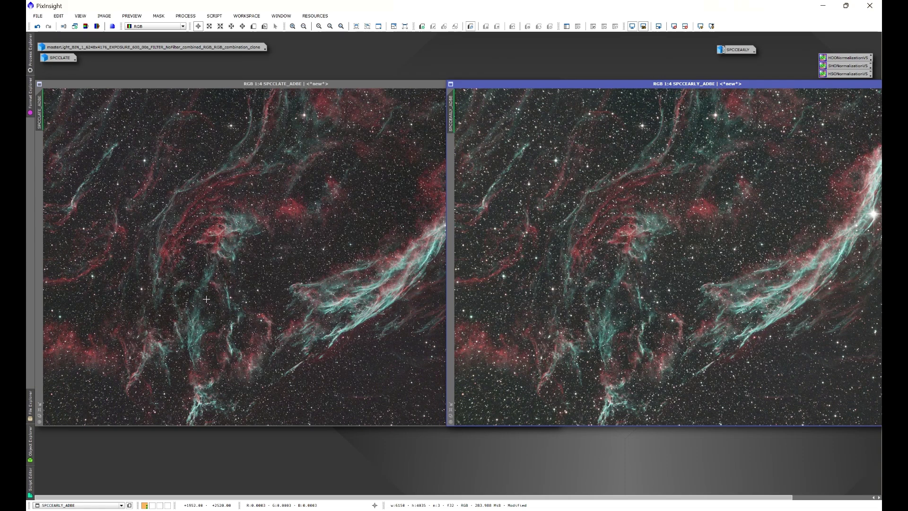
Step: Examine the mean channel values of SPCCLATE in the Statistics process, and switch the readout to SPCCEARLY
left_click(186, 16)
mouse_move(199, 27)
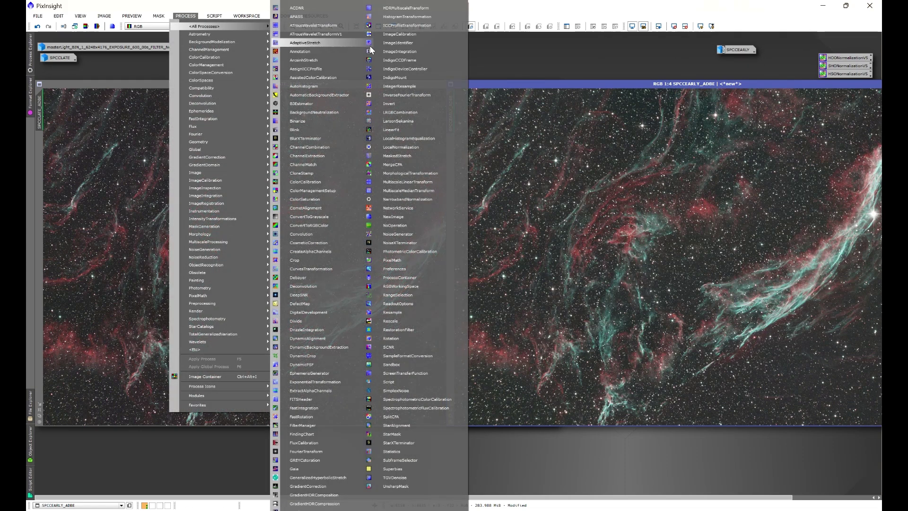
left_click(406, 451)
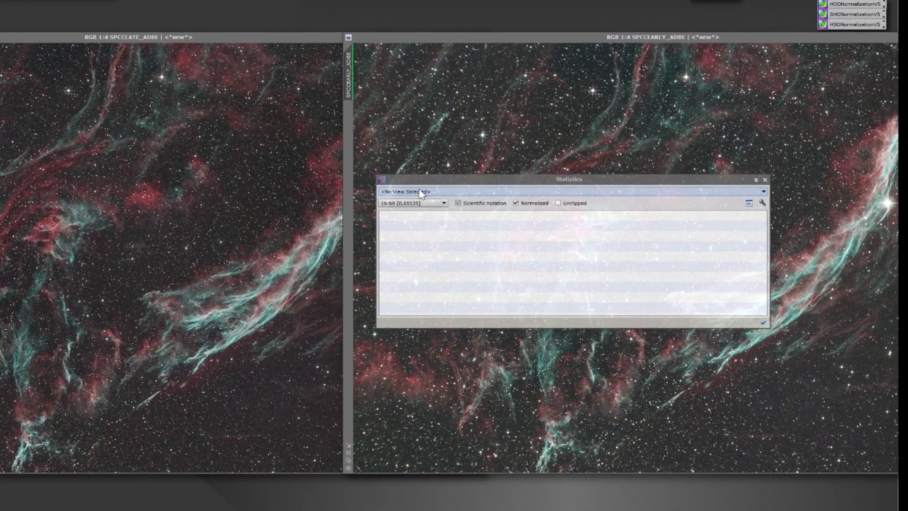
left_click(420, 191)
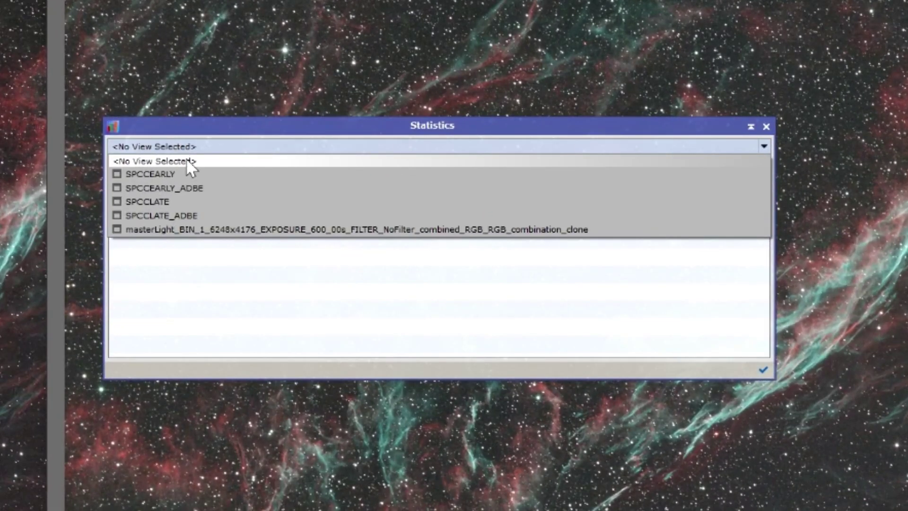
left_click(172, 203)
left_click(168, 247)
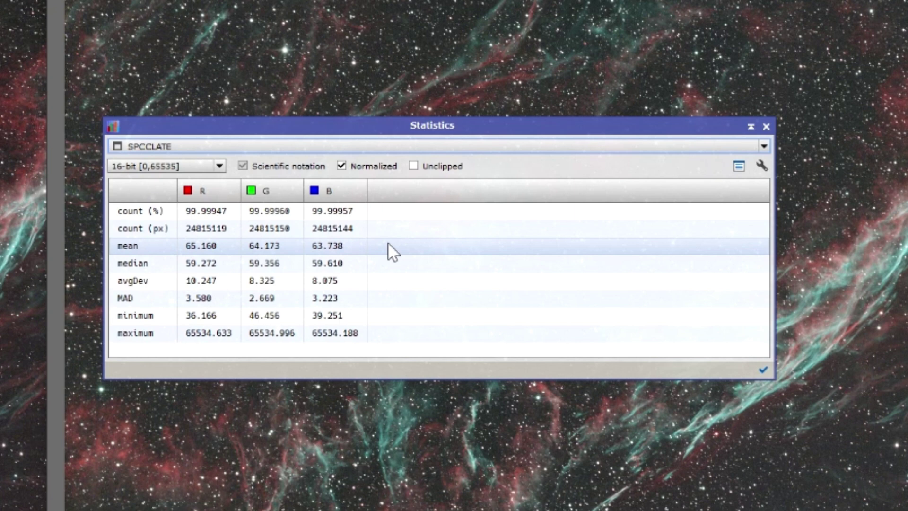
left_click(175, 149)
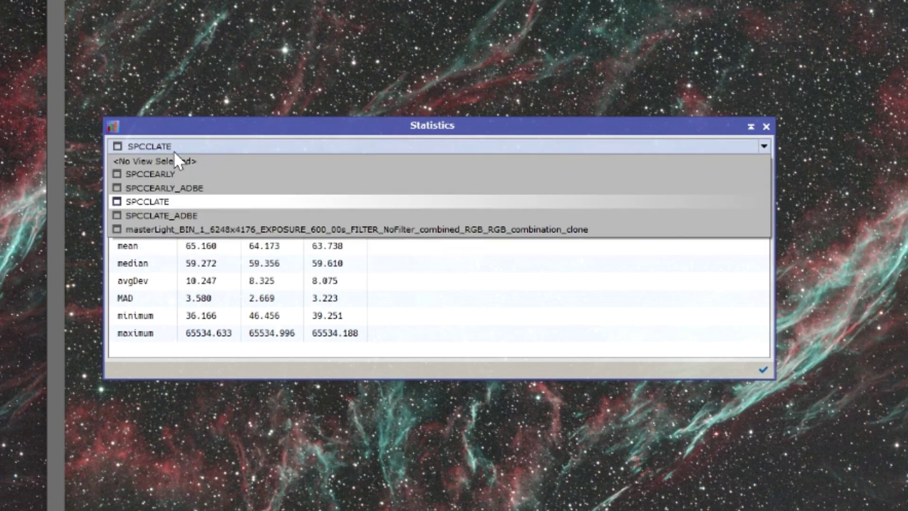
left_click(151, 175)
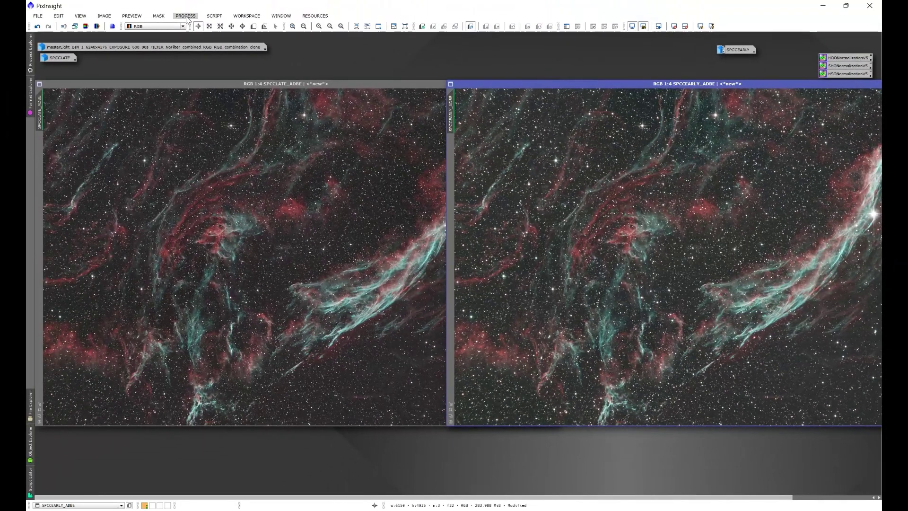
Step: Compare the histograms of SPCCLATE_ADBE and SPCCEARLY_ADBE in the GeneralizedHyperbolicStretch graph by alternating the active image
left_click(185, 16)
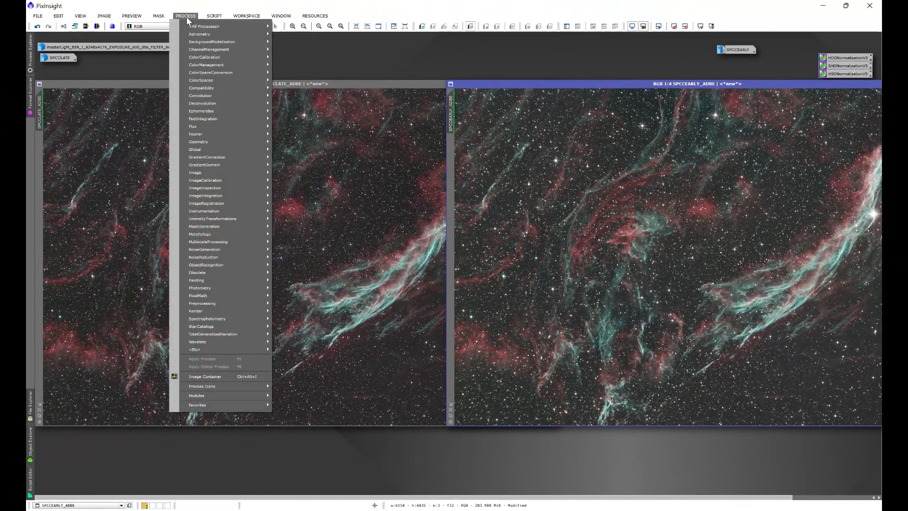
mouse_move(213, 26)
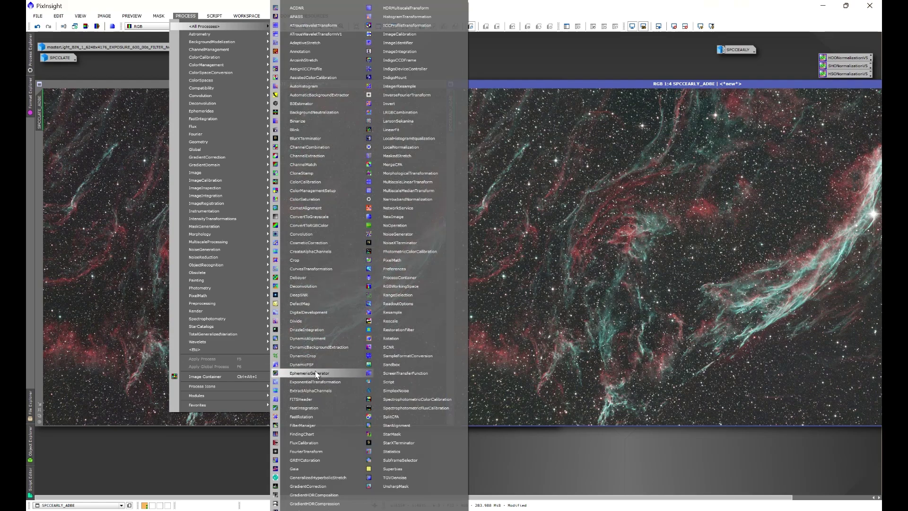
left_click(302, 477)
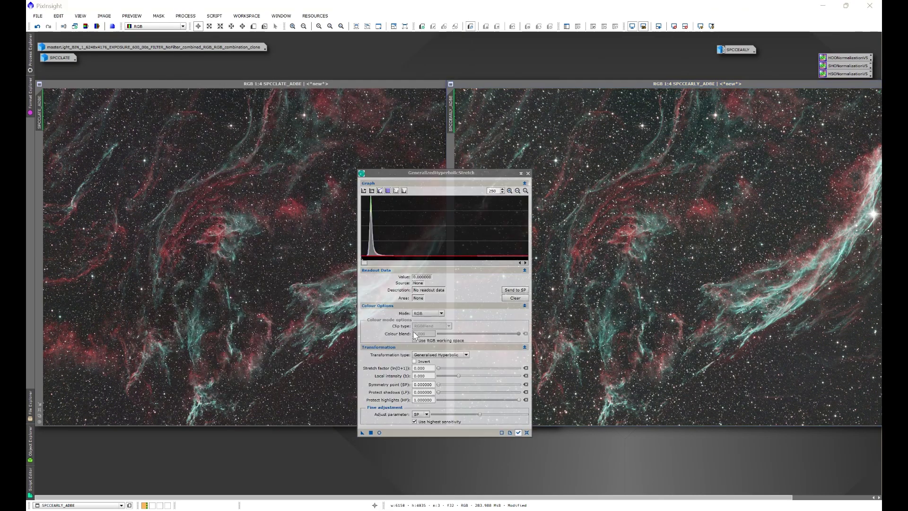
left_click_drag(435, 172, 570, 166)
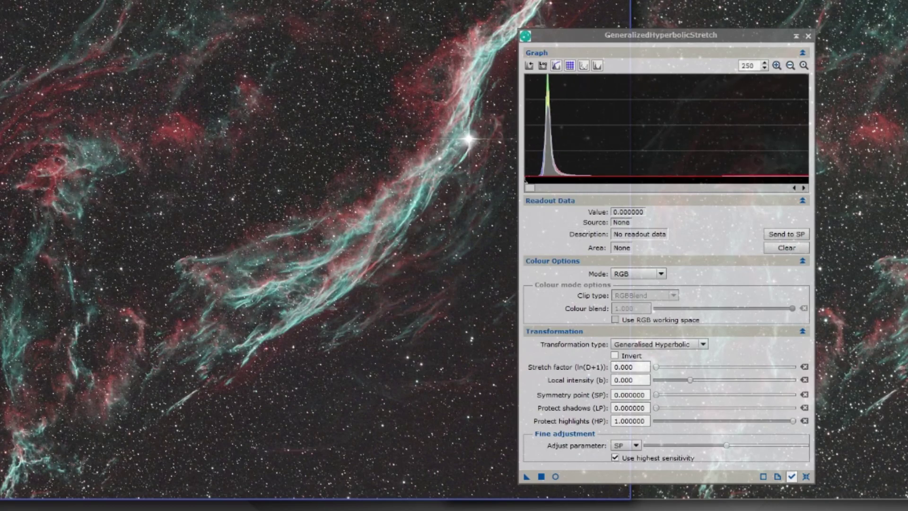
left_click_drag(662, 39, 397, 40)
left_click(710, 142)
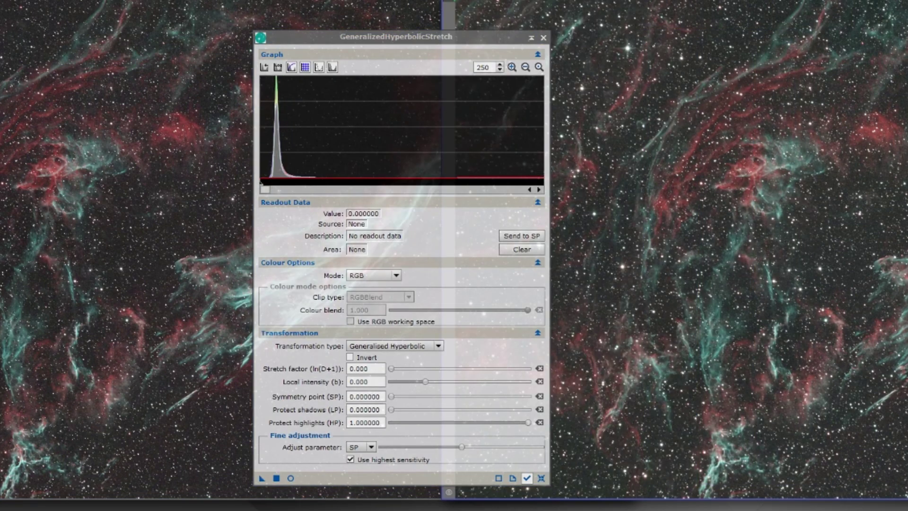
left_click(198, 189)
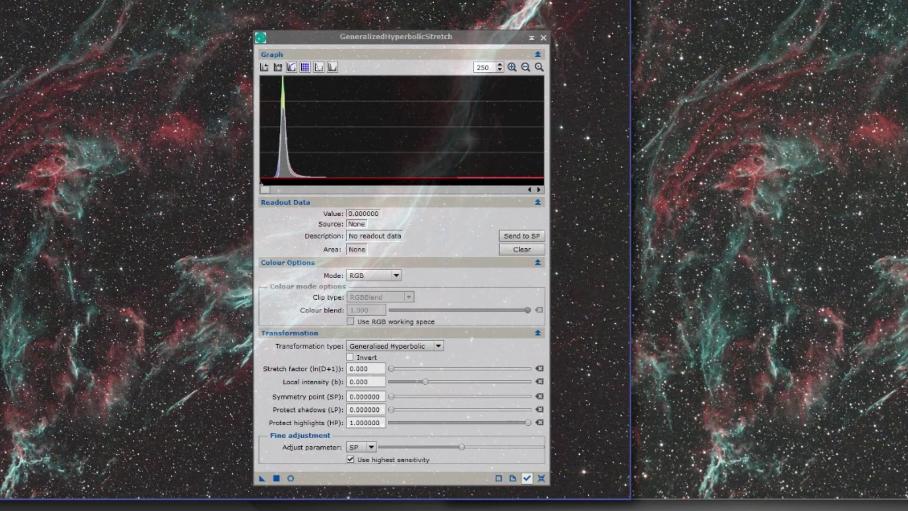
left_click(709, 189)
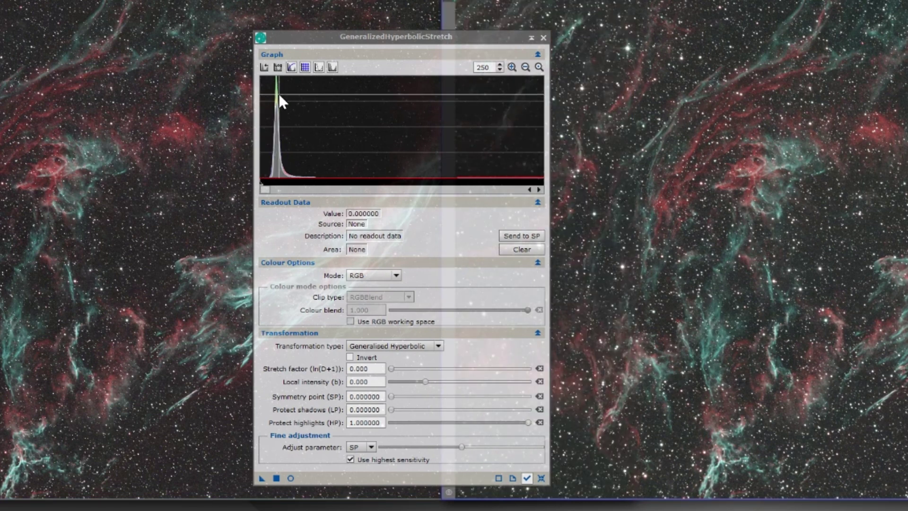
left_click(190, 190)
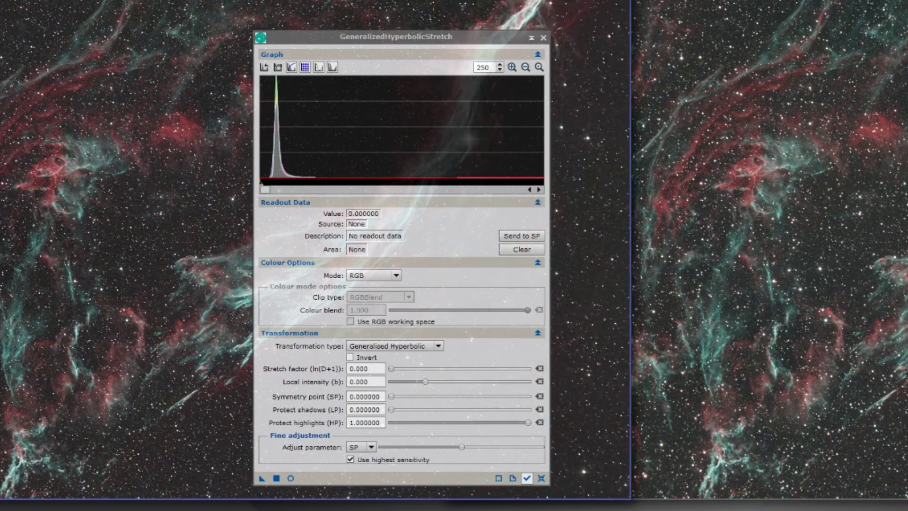
left_click(663, 1)
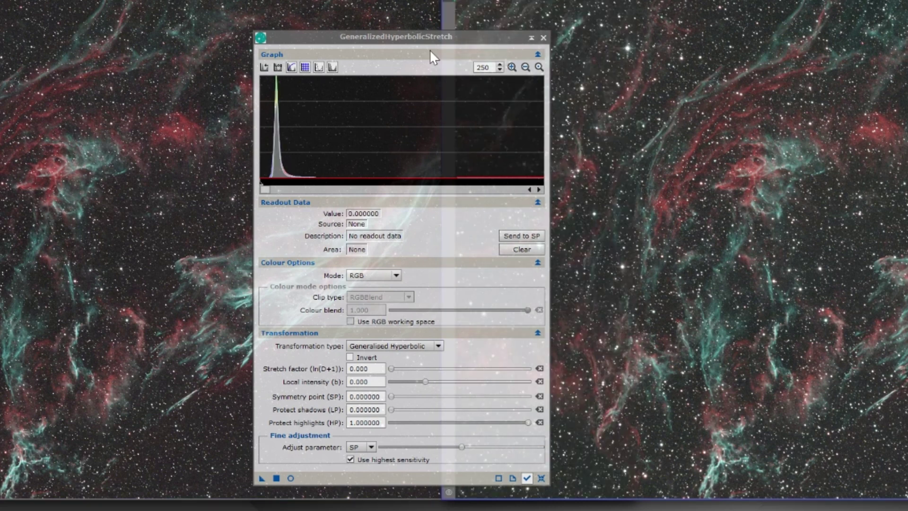
left_click(378, 2)
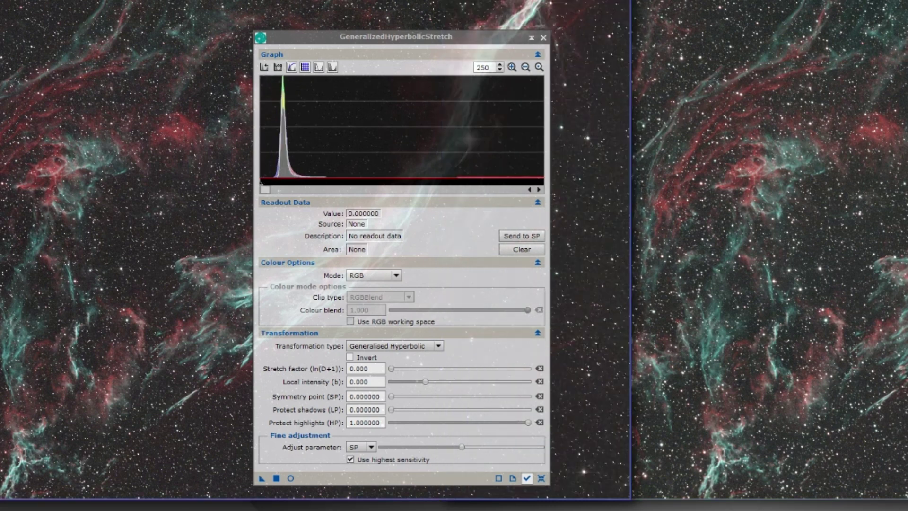
left_click(662, 2)
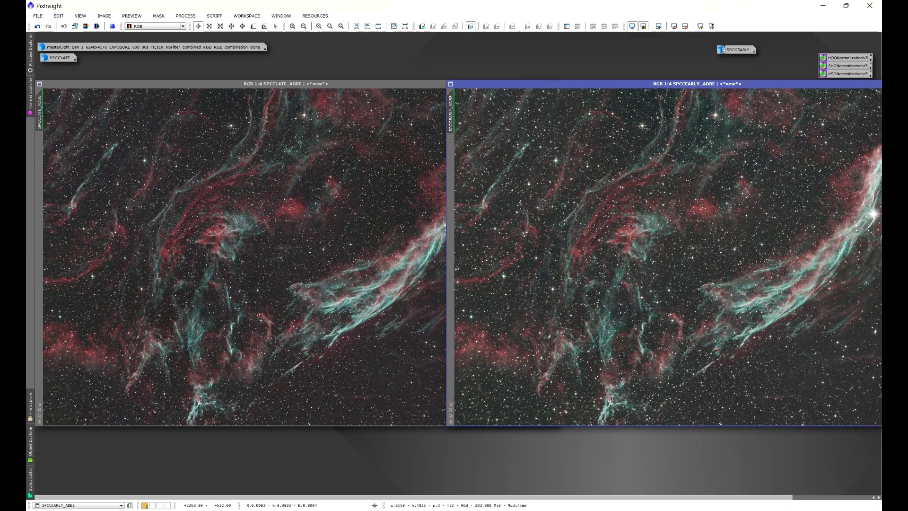
Step: Compare the bright star and its neighbours side by side at a matching 7:1 zoom in SPCCLATE_ADBE and SPCCEARLY_ADBE
scroll(237, 125, "up", 2)
scroll(234, 123, "up", 3)
scroll(186, 122, "up", 2)
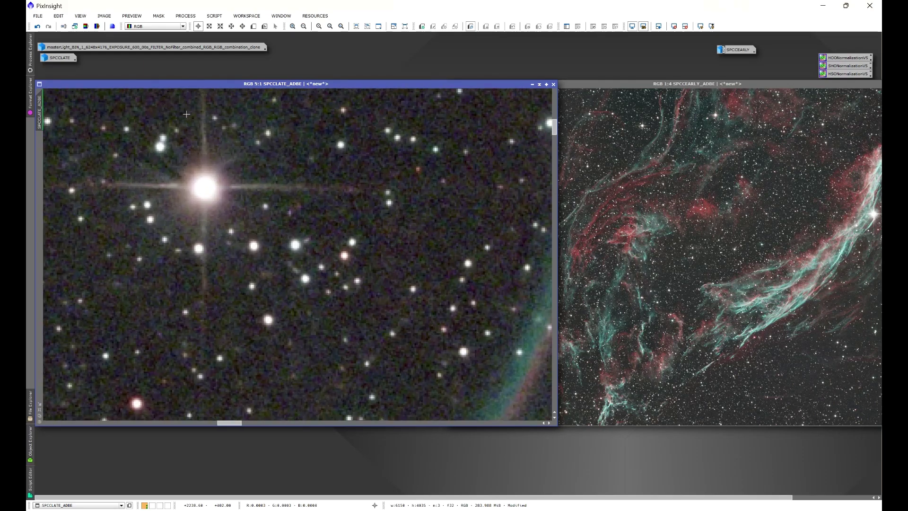
scroll(186, 123, "up", 1)
left_click_drag(668, 83, 746, 82)
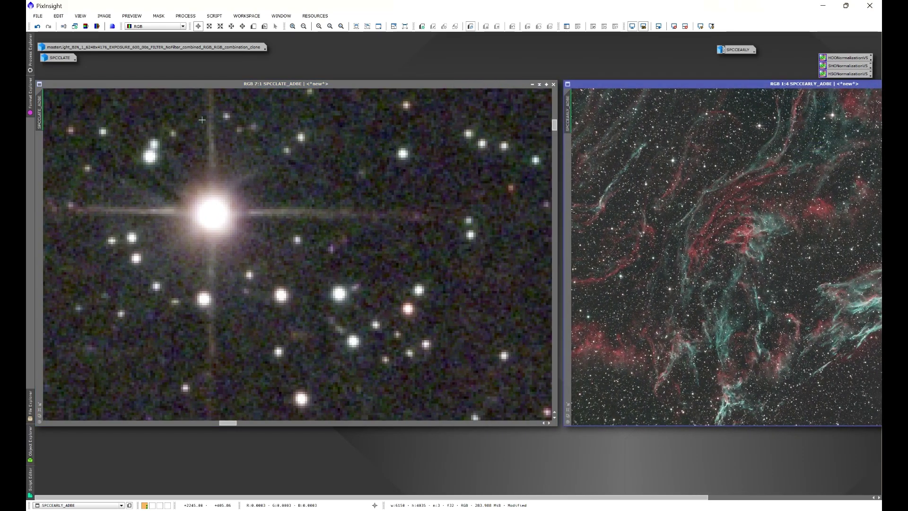
left_click_drag(42, 111, 567, 113)
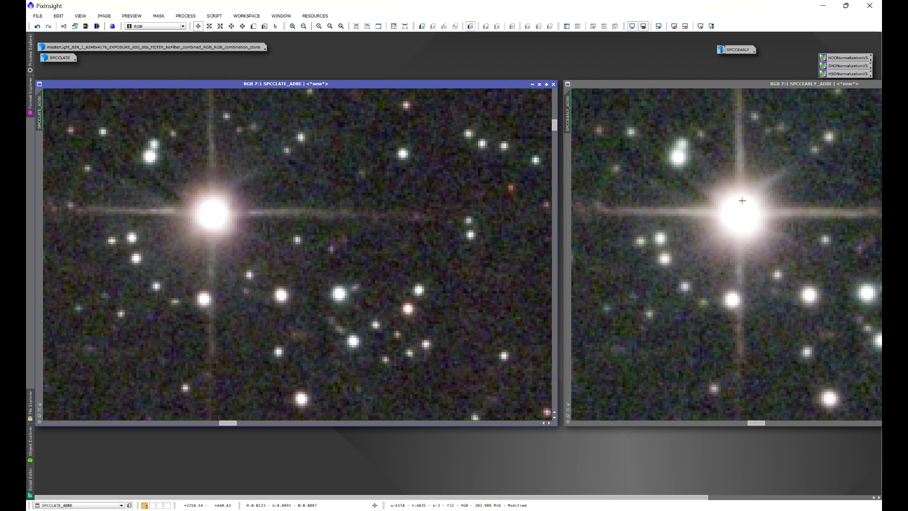
left_click_drag(756, 83, 650, 84)
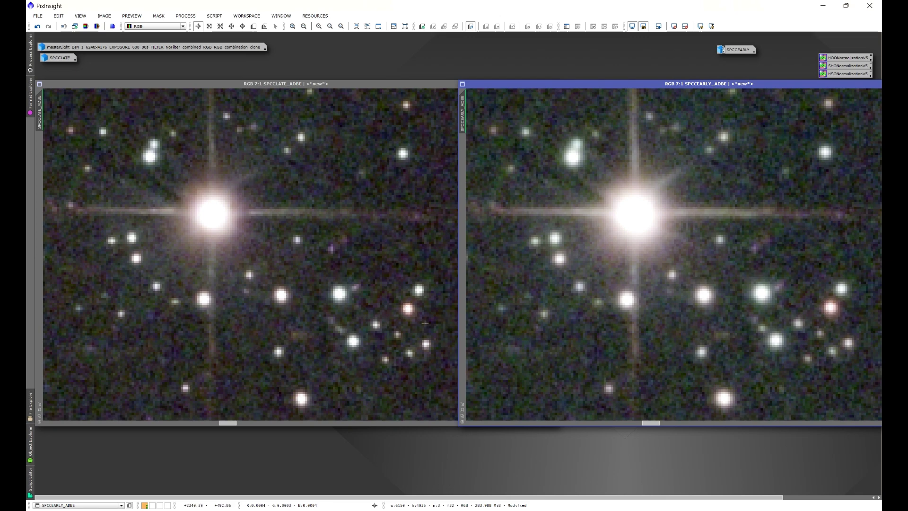
Step: Probe the RGB pixel values at the bright star's centre in SPCCLATE_ADBE and SPCCEARLY_ADBE for comparison
left_click(211, 213)
left_click(211, 214)
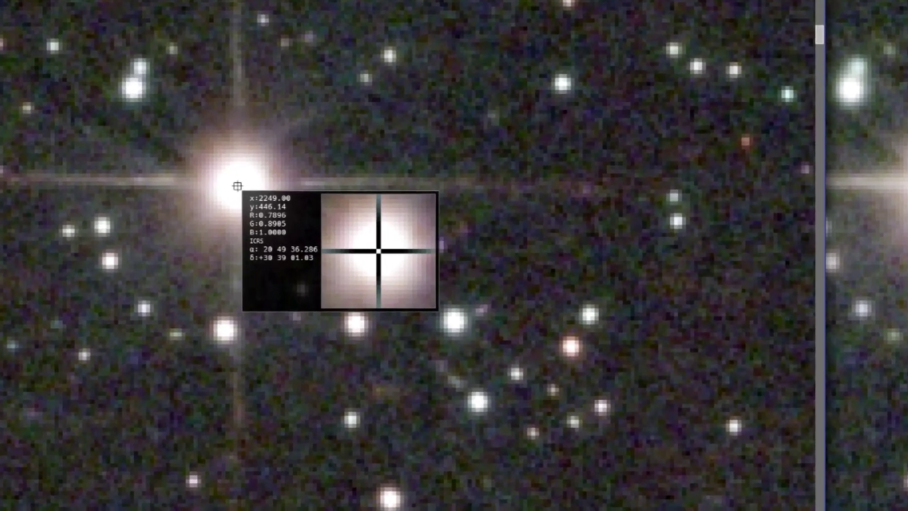
left_click_drag(249, 125, 251, 127)
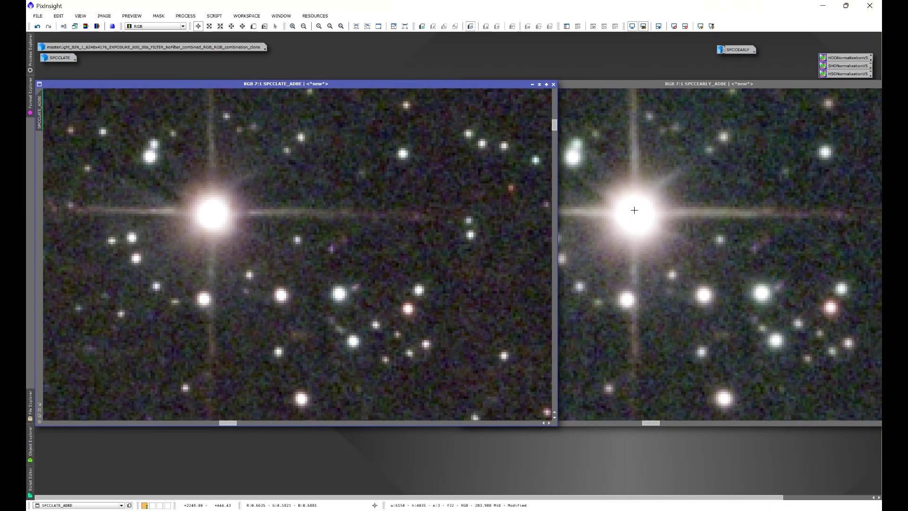
left_click(635, 210)
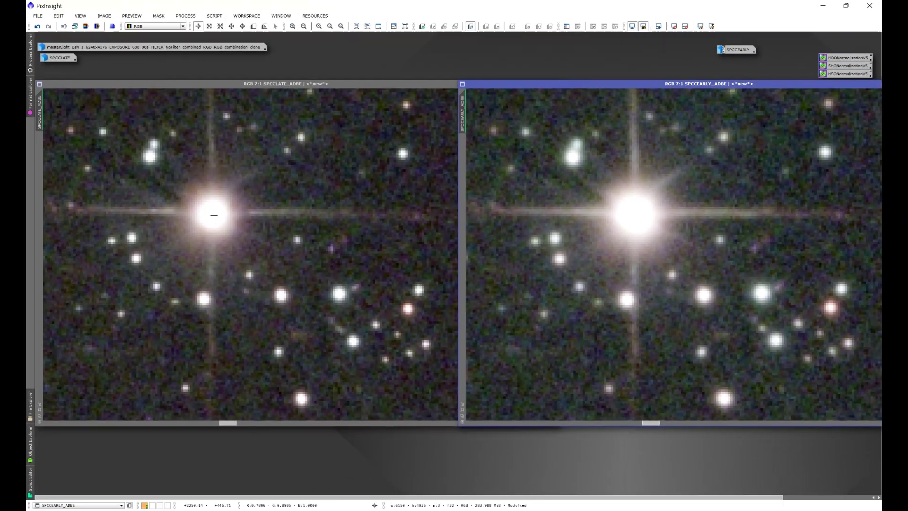
left_click_drag(212, 212, 212, 212)
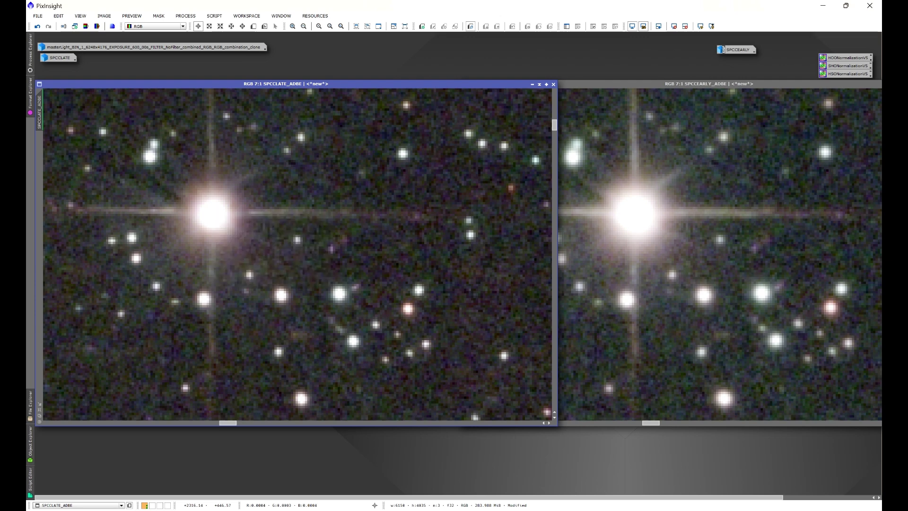
left_click_drag(632, 211, 633, 212)
left_click_drag(210, 212, 210, 212)
Step: Read the RGB pixel values of the smaller bluish star to the bright star's lower right in SPCCLATE_ADBE and SPCCEARLY_ADBE
left_click_drag(339, 294, 338, 294)
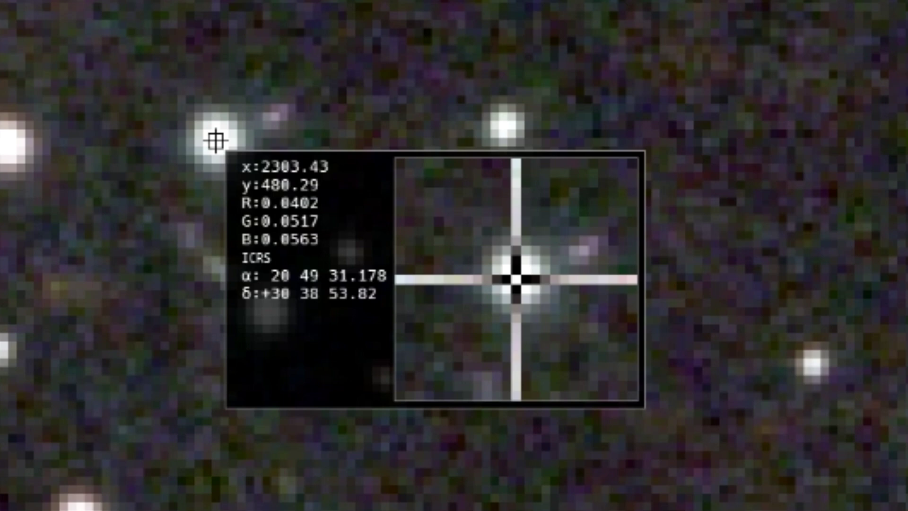
left_click_drag(216, 141, 215, 141)
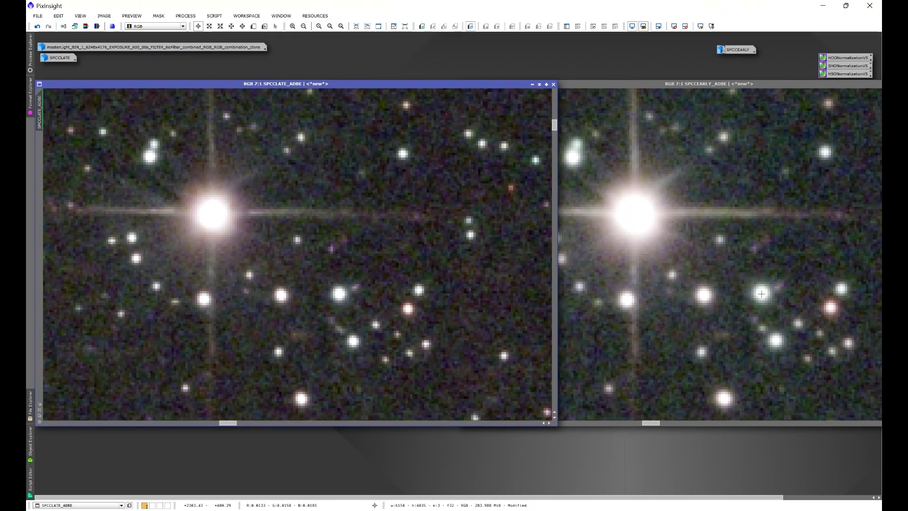
left_click_drag(761, 294, 762, 294)
left_click_drag(436, 143, 434, 142)
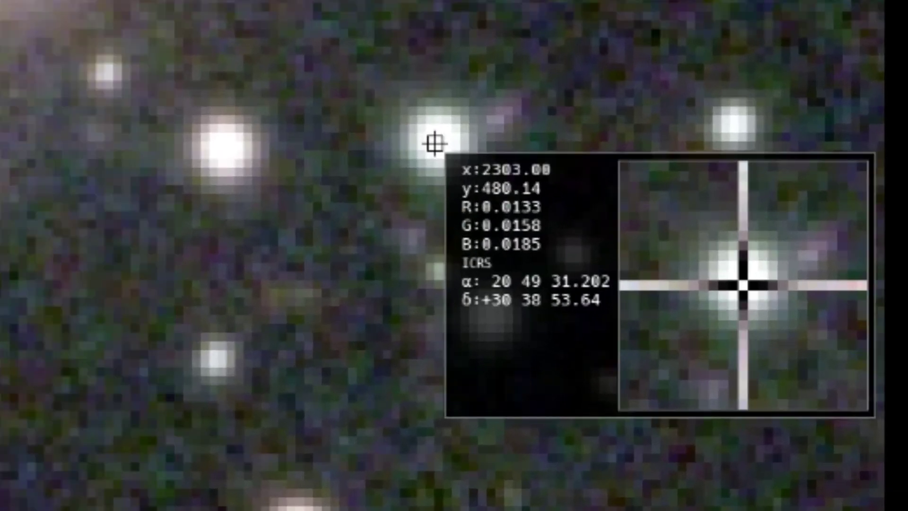
left_click_drag(434, 143, 436, 143)
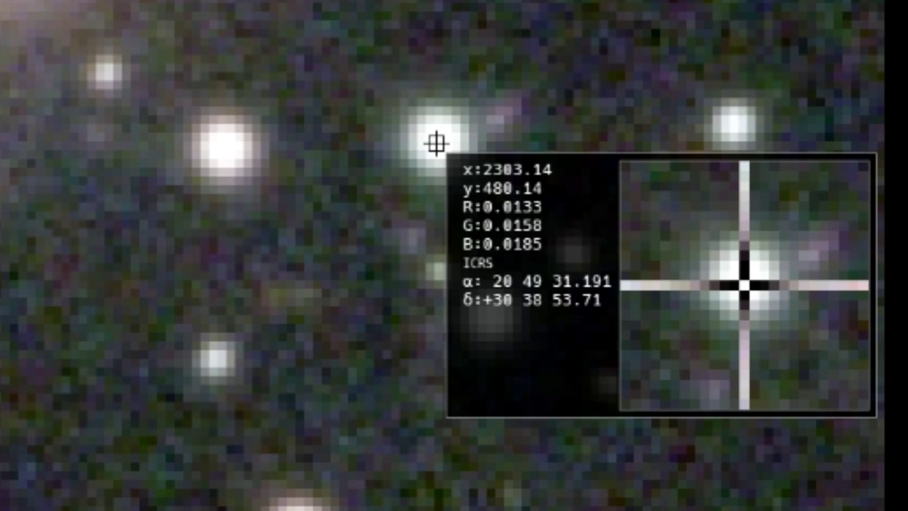
left_click_drag(434, 143, 434, 143)
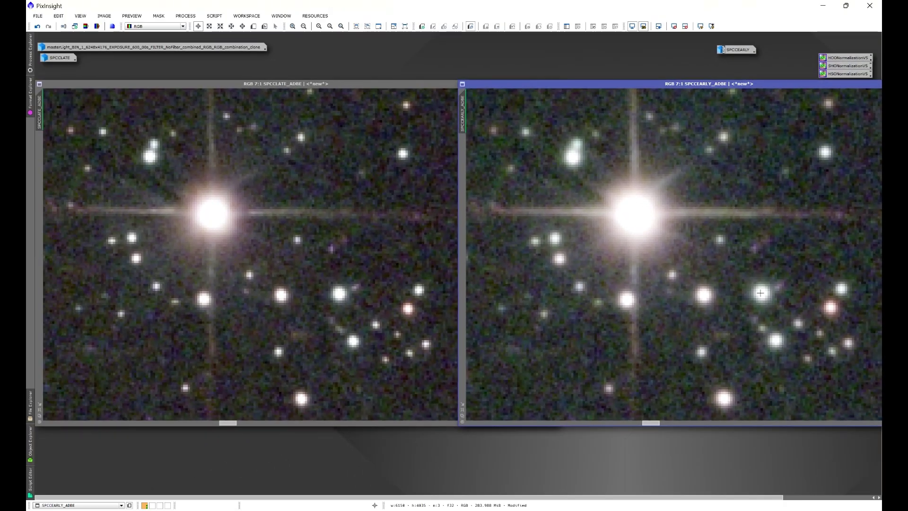